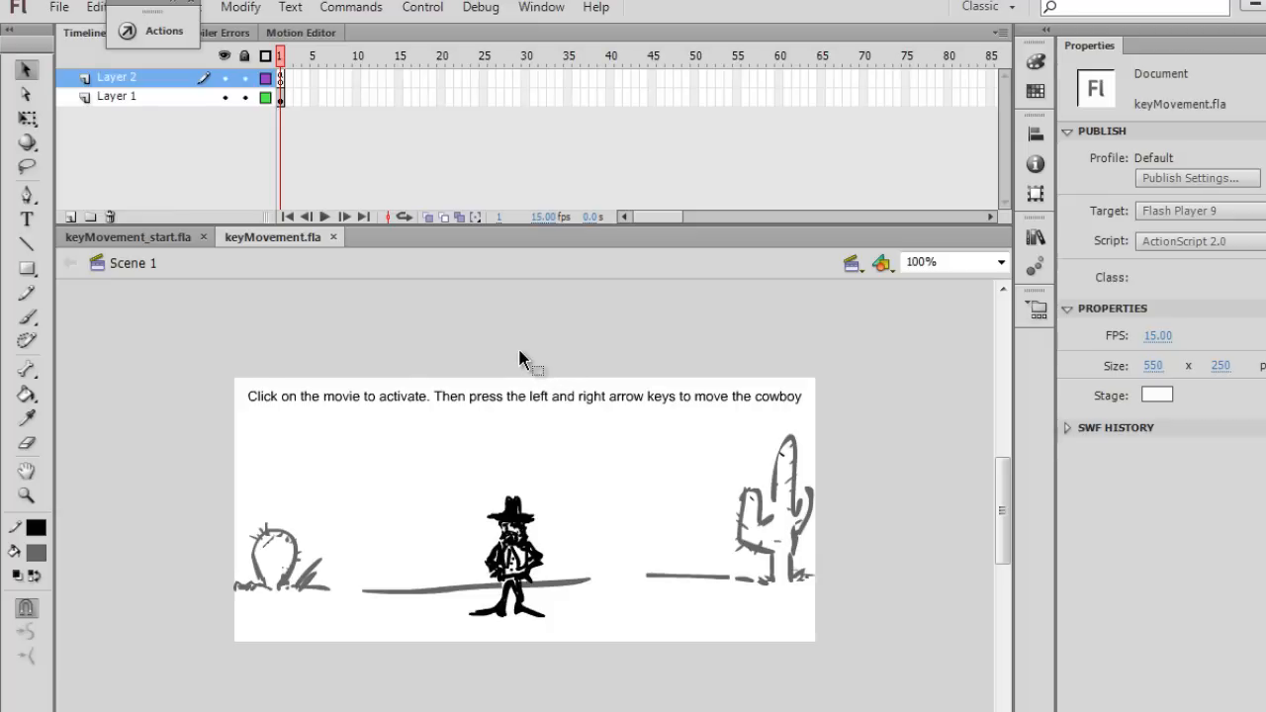
Step: Test the finished movie, walking the cowboy left and right with the arrow keys, then close it
key("ctrl+Return")
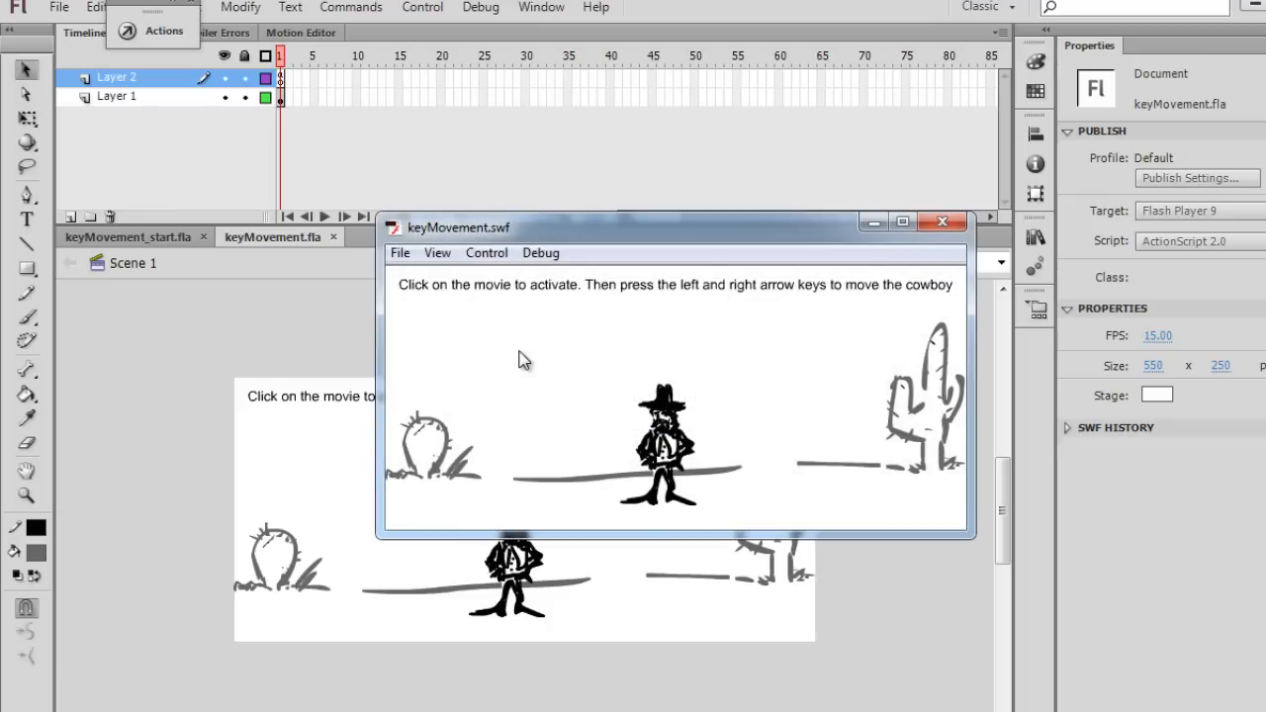
key("Left")
key("Left")
key("Left")
key("Right")
key("Right")
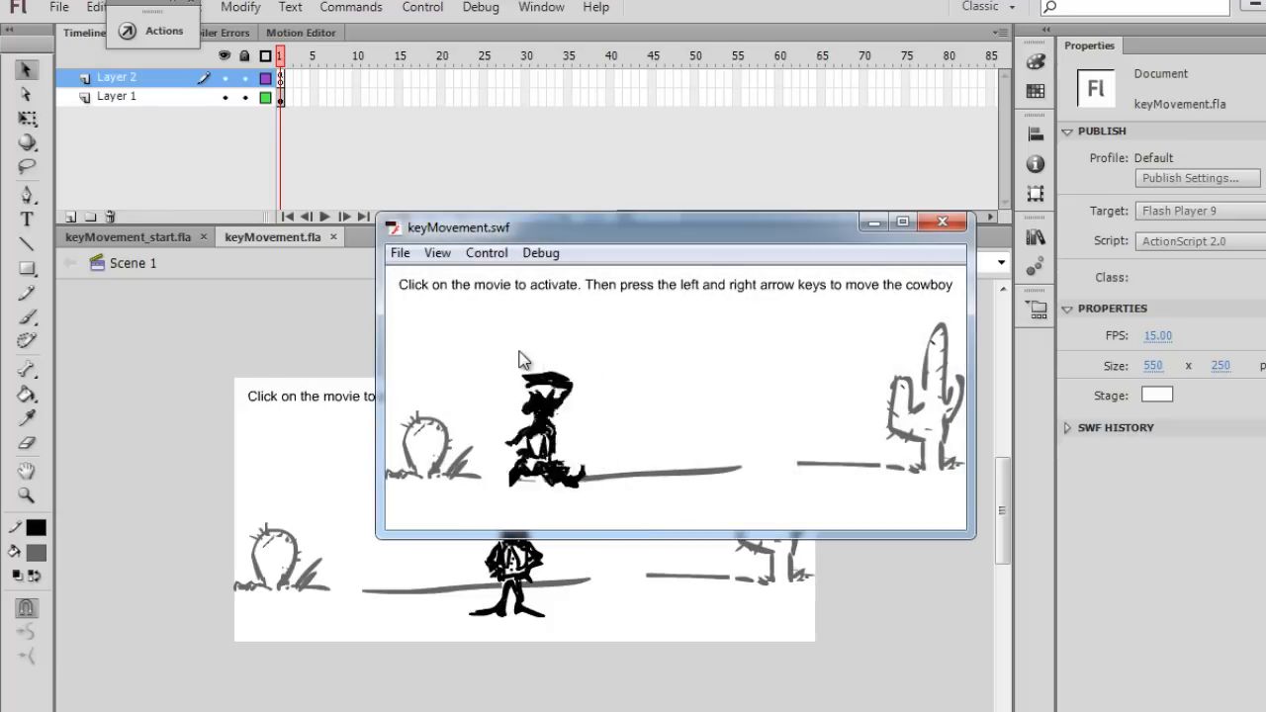
key("Right")
key("Right")
key("Right")
key("Right")
key("Right")
key("Right")
key("Right")
key("Right")
key("Right")
key("Right")
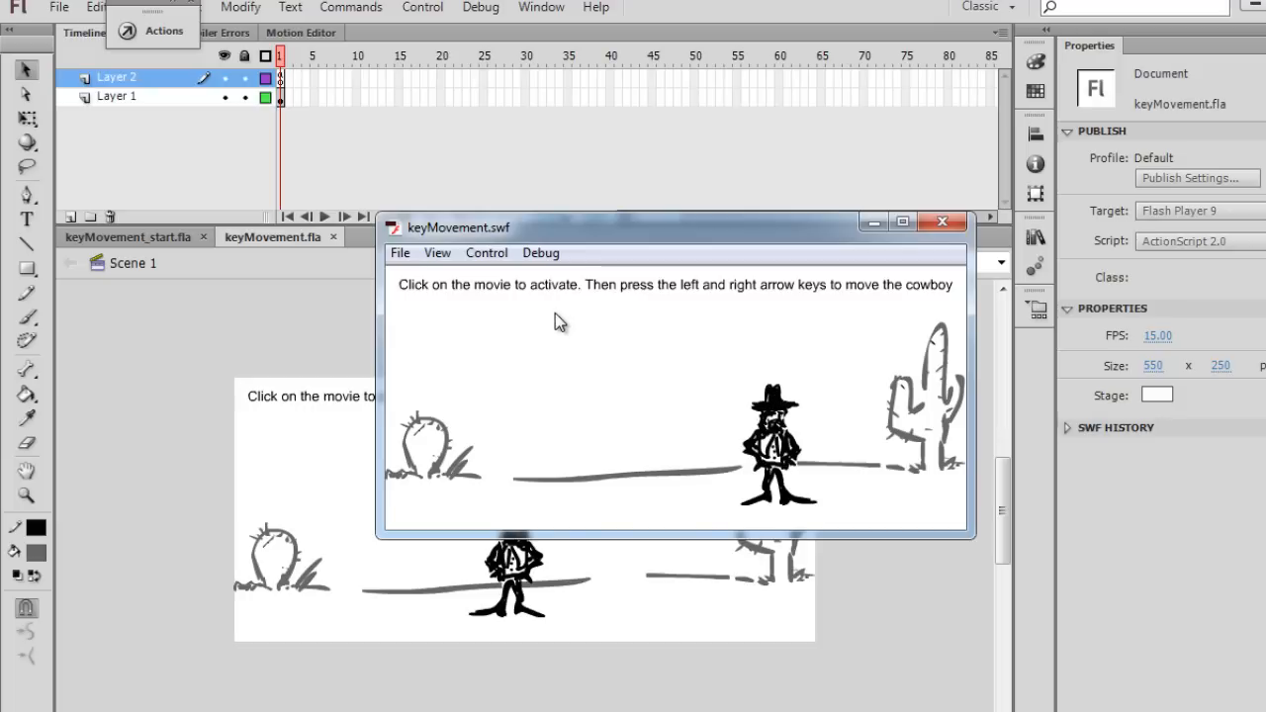
key("Left")
key("Left")
key("Left")
key("Left")
key("Left")
key("Left")
key("Left")
key("Left")
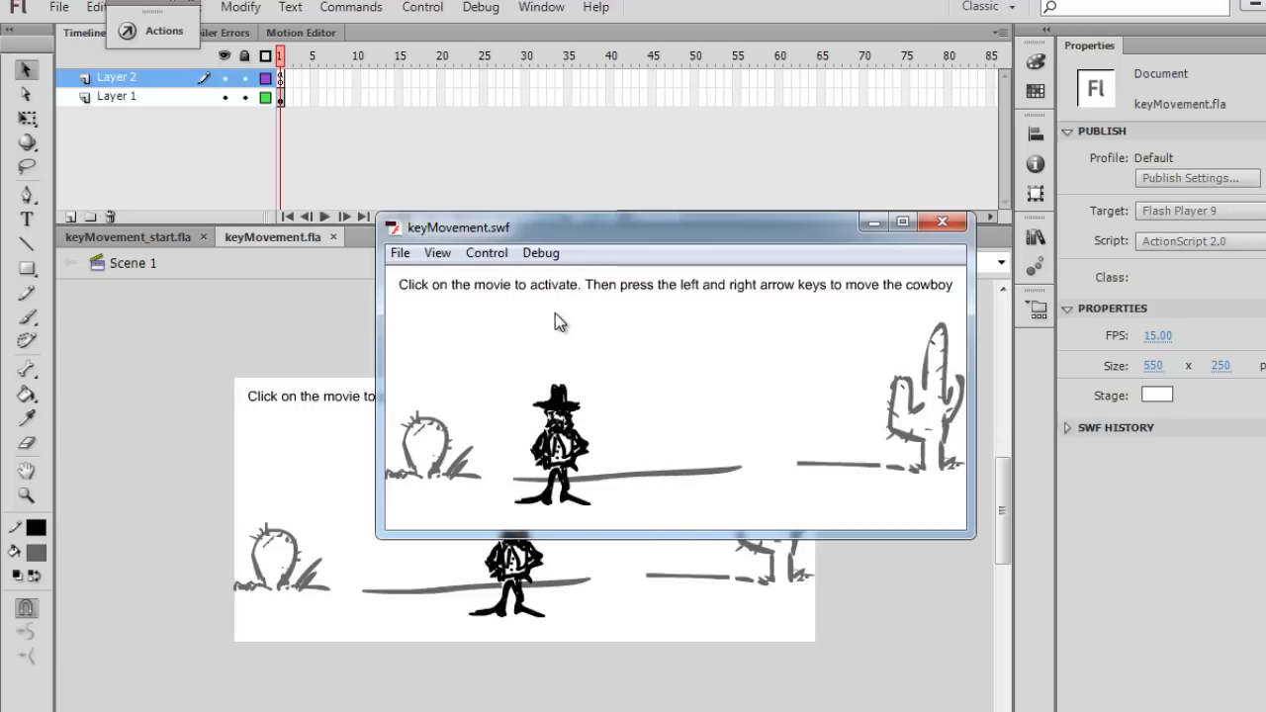
key("Right")
key("Right")
key("Right")
key("Right")
key("Right")
key("Right")
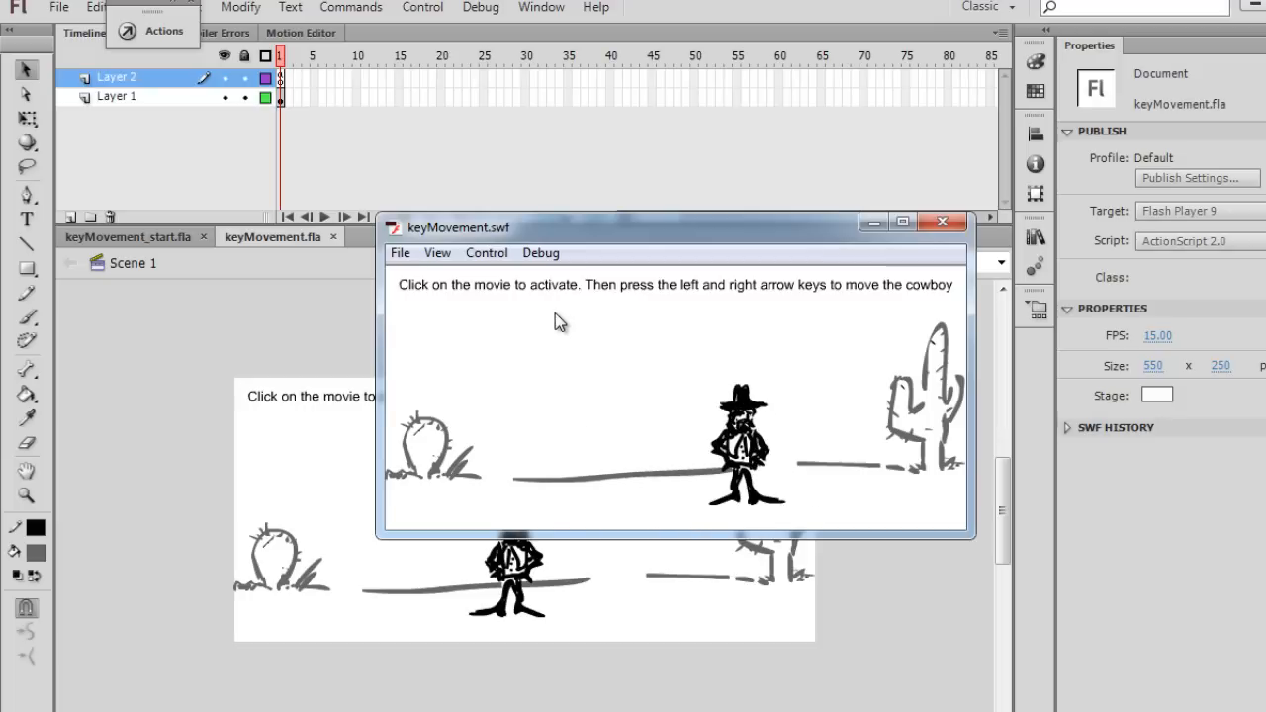
key("Left")
key("Left")
key("Left")
key("Left")
key("Left")
key("Left")
key("Left")
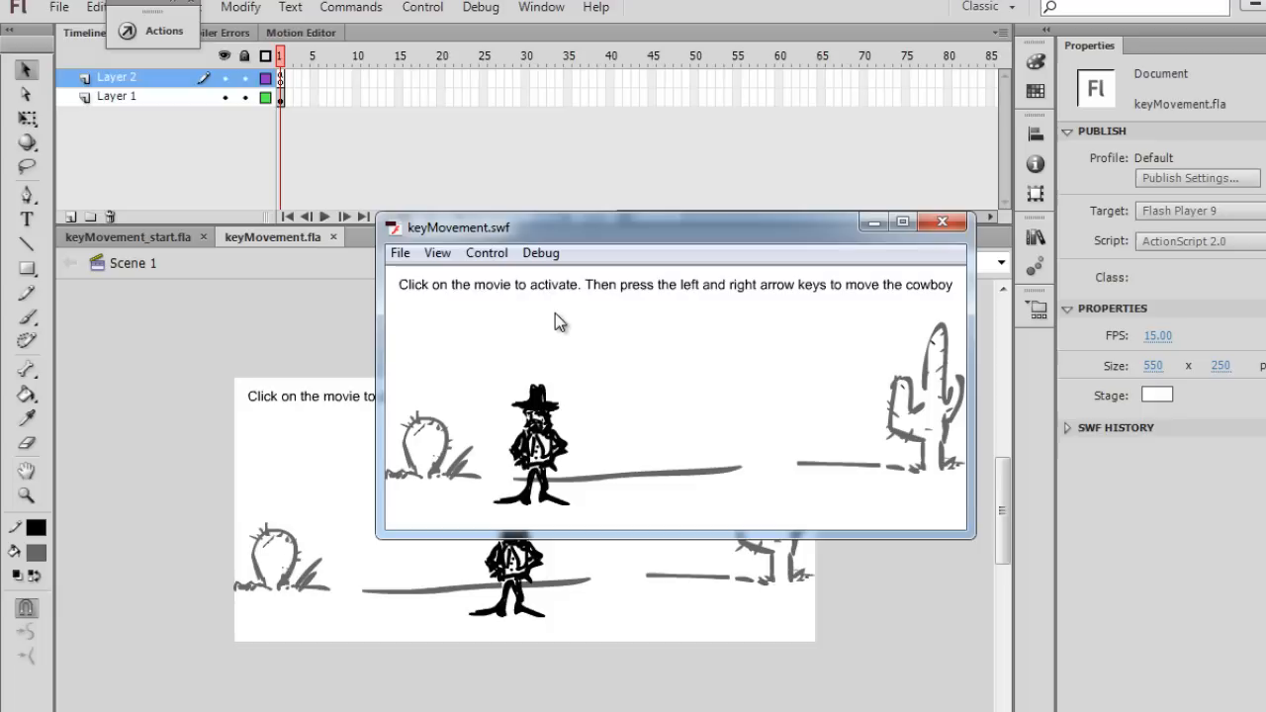
key("Right")
key("Right")
key("Right")
key("Right")
key("Right")
key("Right")
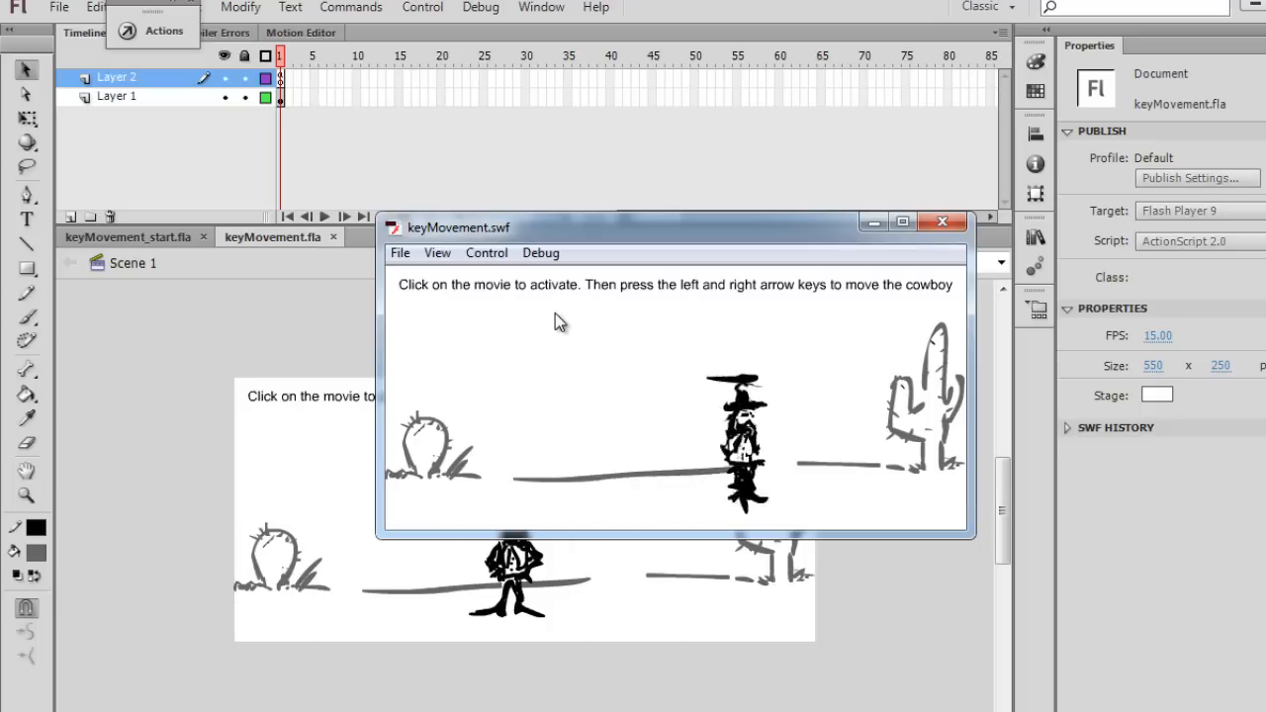
key("Right")
key("Right")
key("Right")
key("Left")
key("Left")
key("Left")
key("Left")
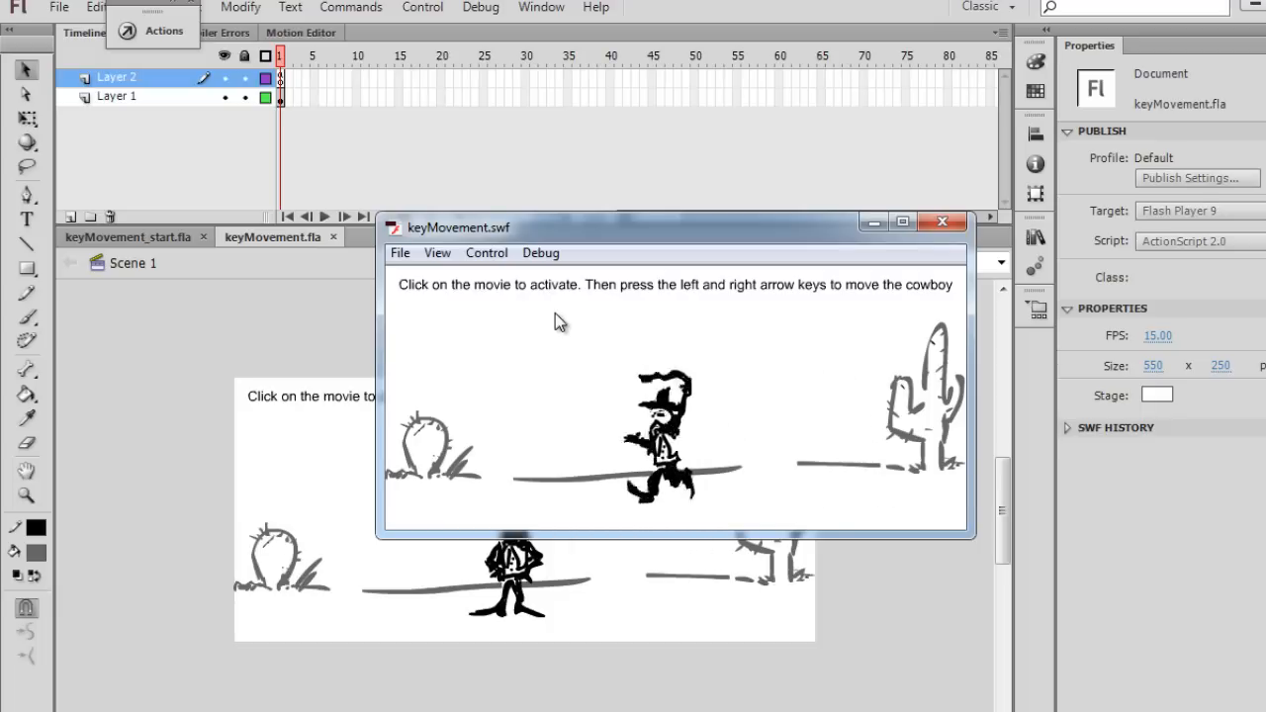
key("Left")
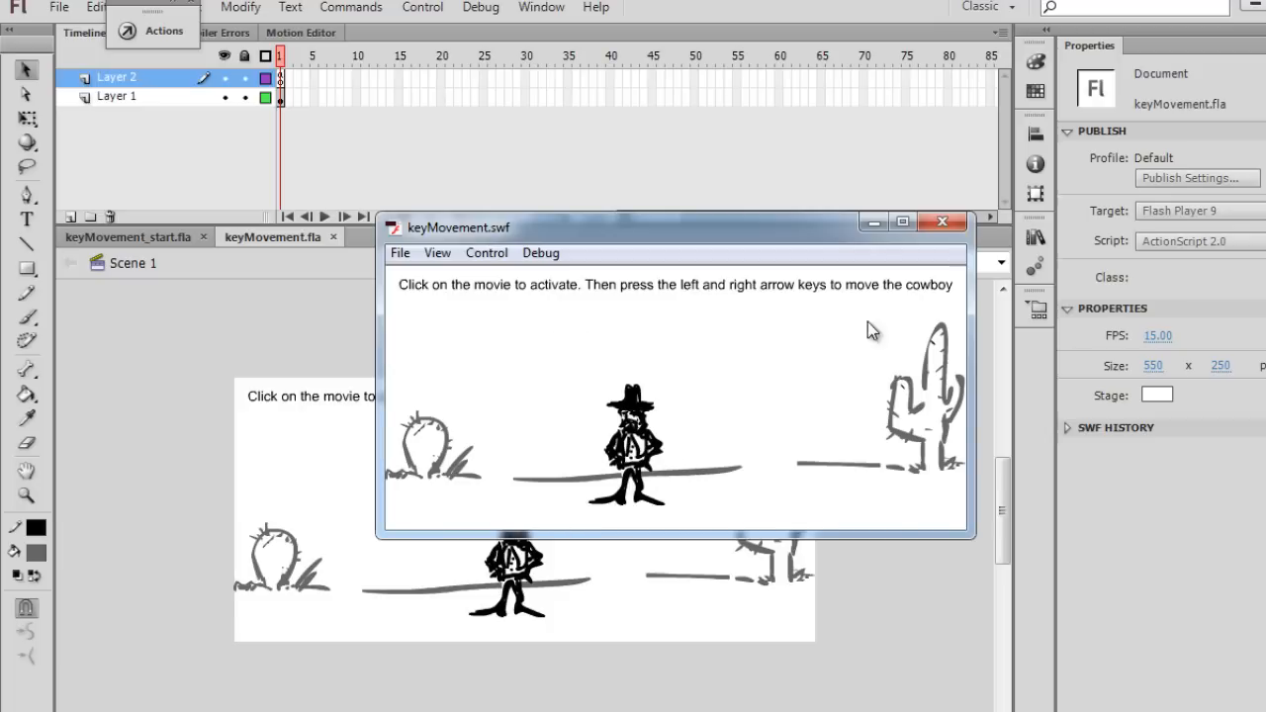
left_click(946, 226)
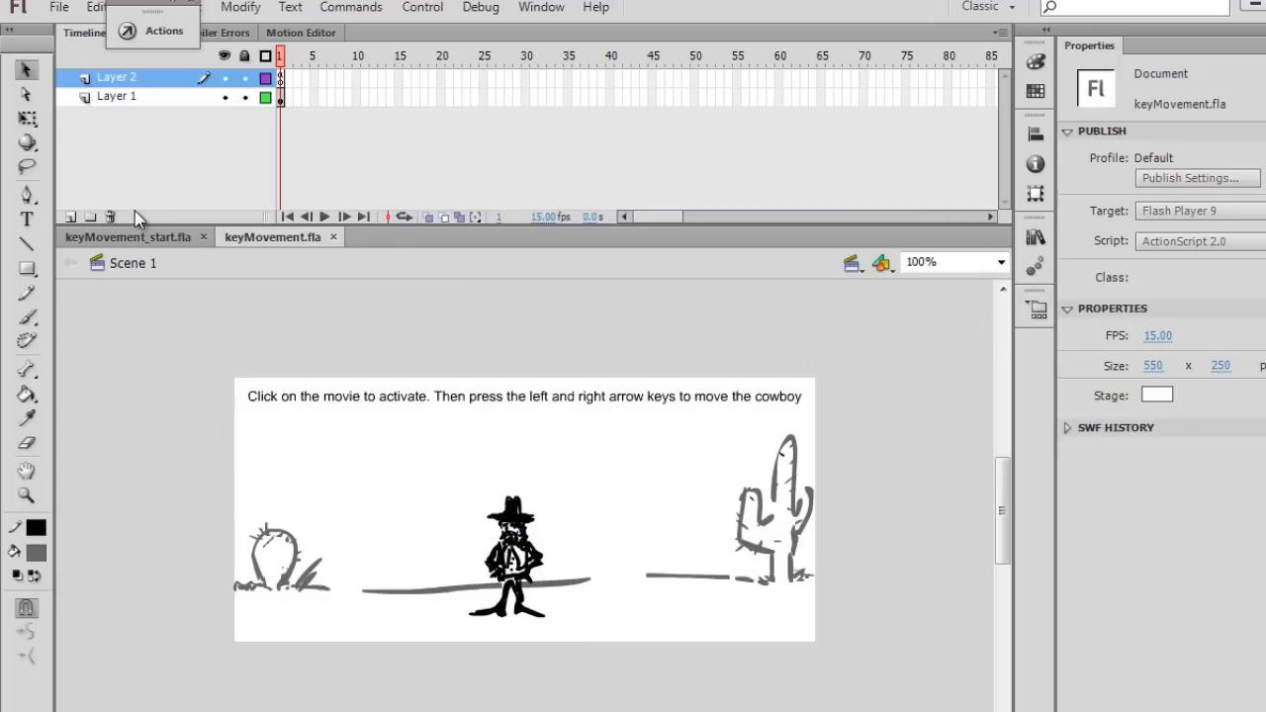
Step: In keyMovement_start.fla, select the cowboy and check its instance name 'cowboy' in Properties
left_click(124, 240)
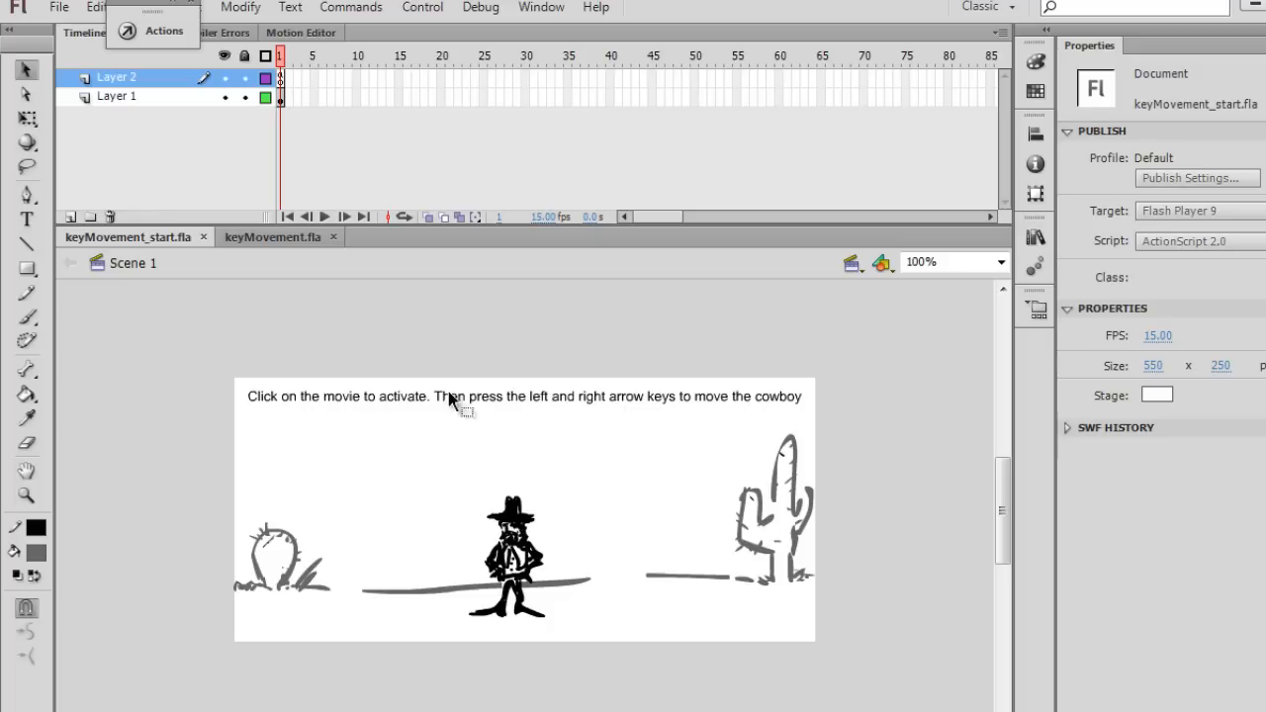
left_click(524, 559)
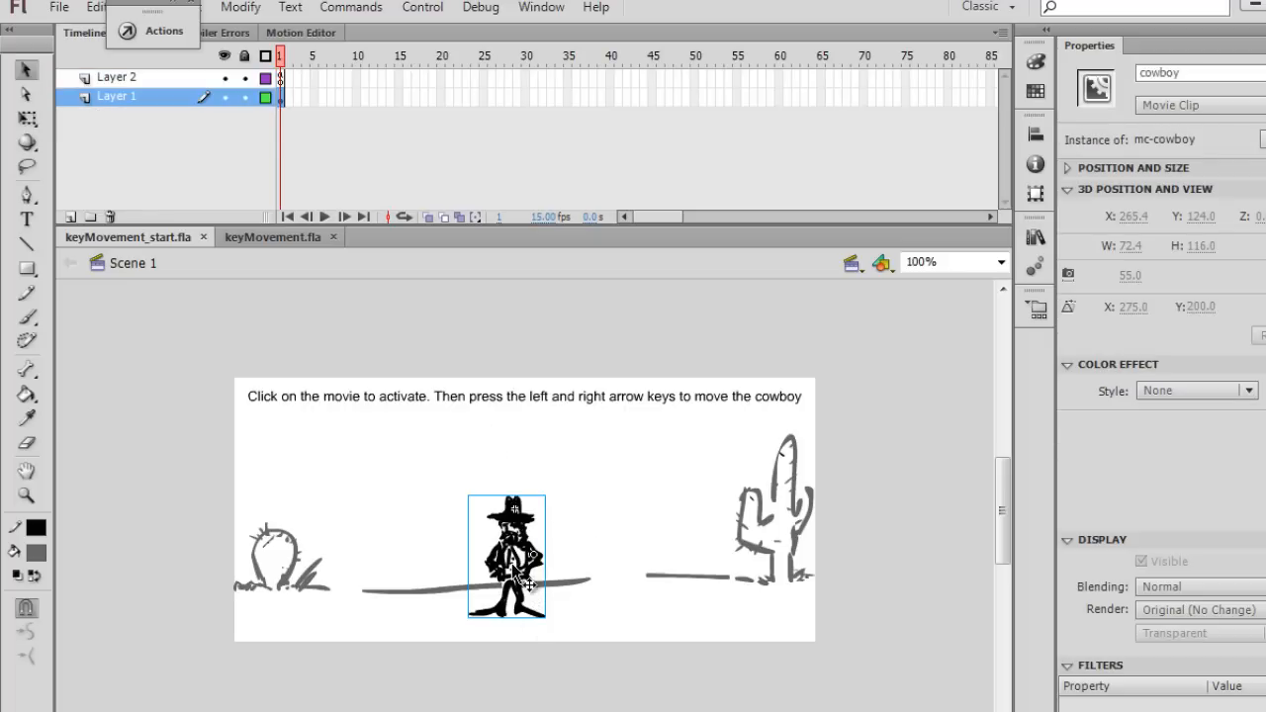
left_click(443, 553)
left_click(514, 559)
double_click(1182, 75)
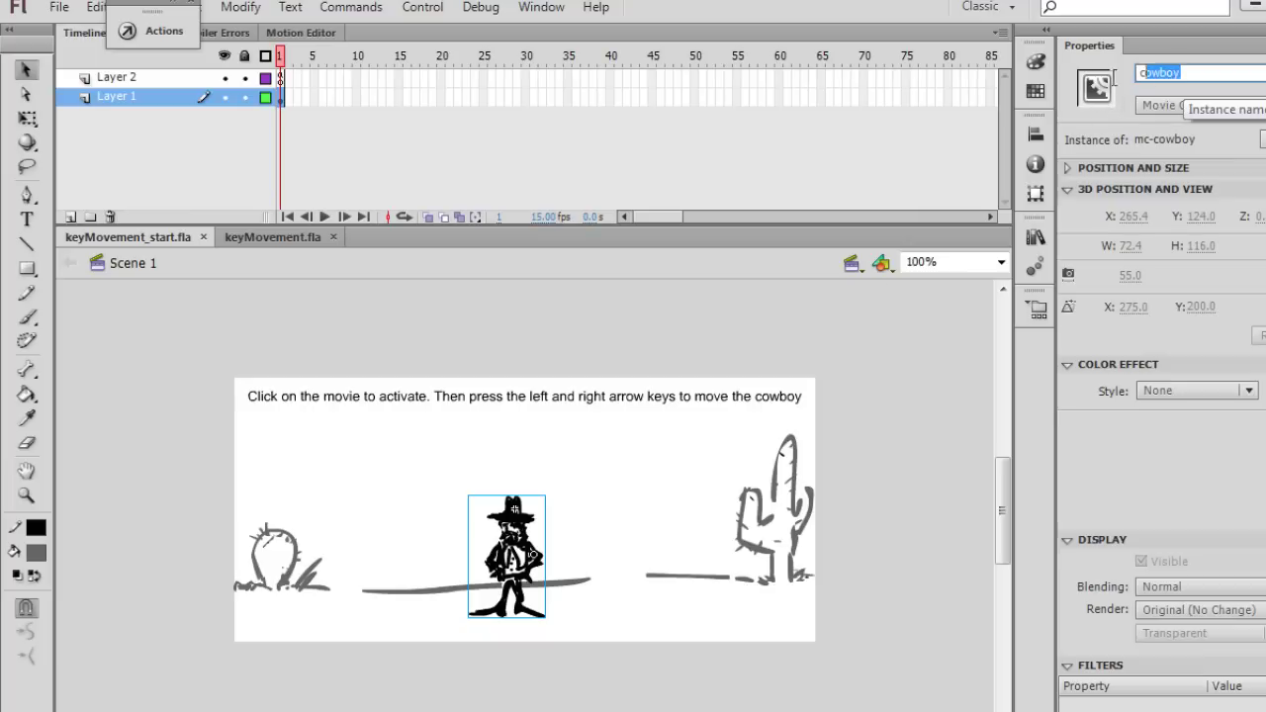
left_click(608, 342)
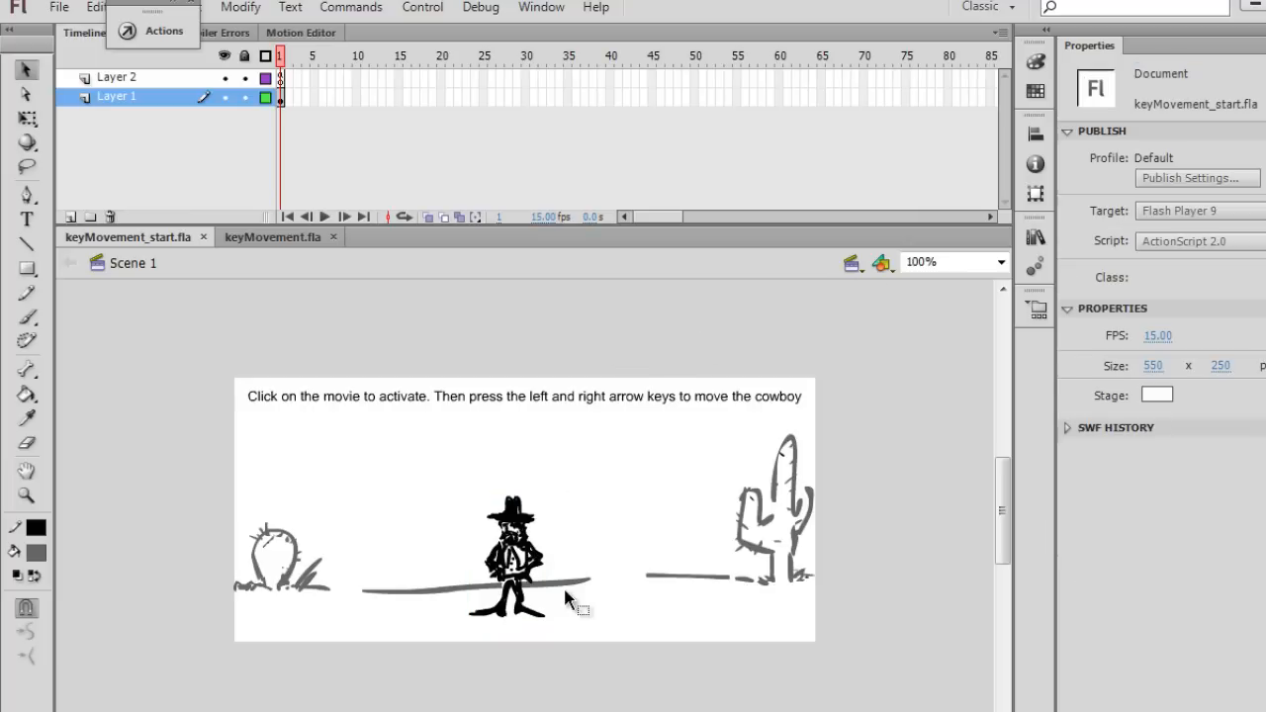
Step: Reselect the cowboy, confirm the instance name, then enter the mc-cowboy symbol to edit in place
left_click(534, 579)
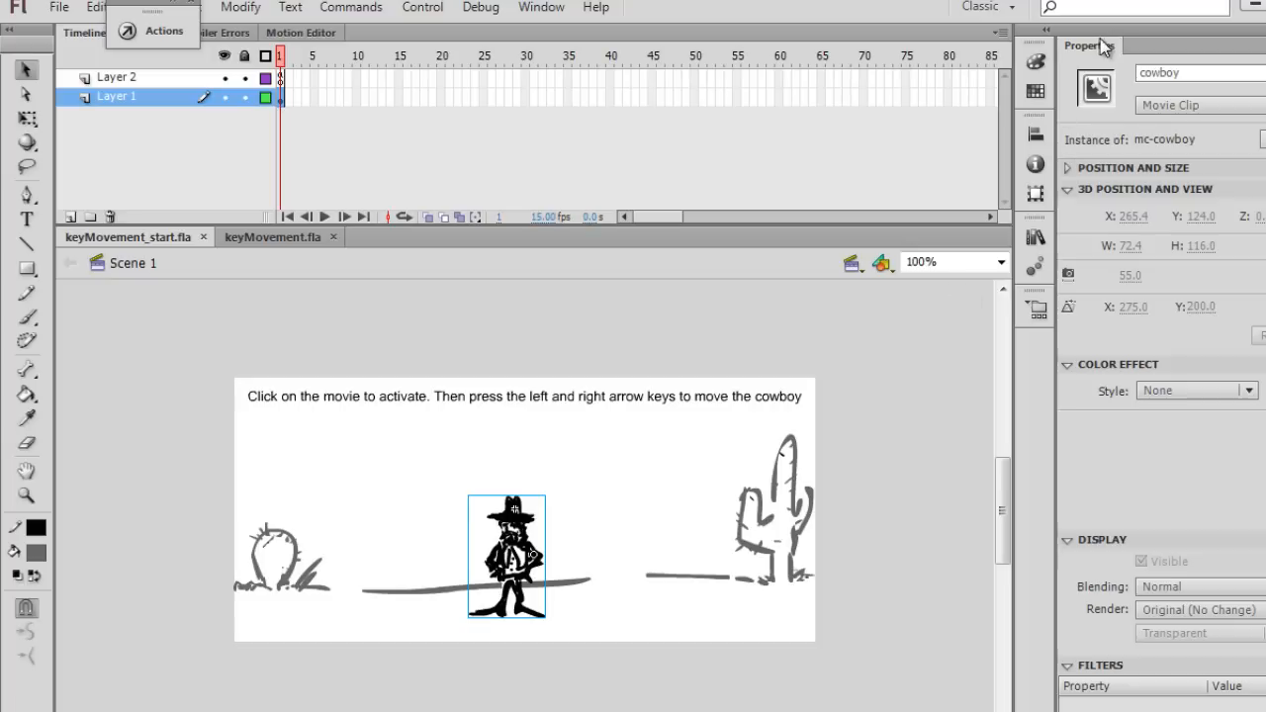
left_click(1186, 75)
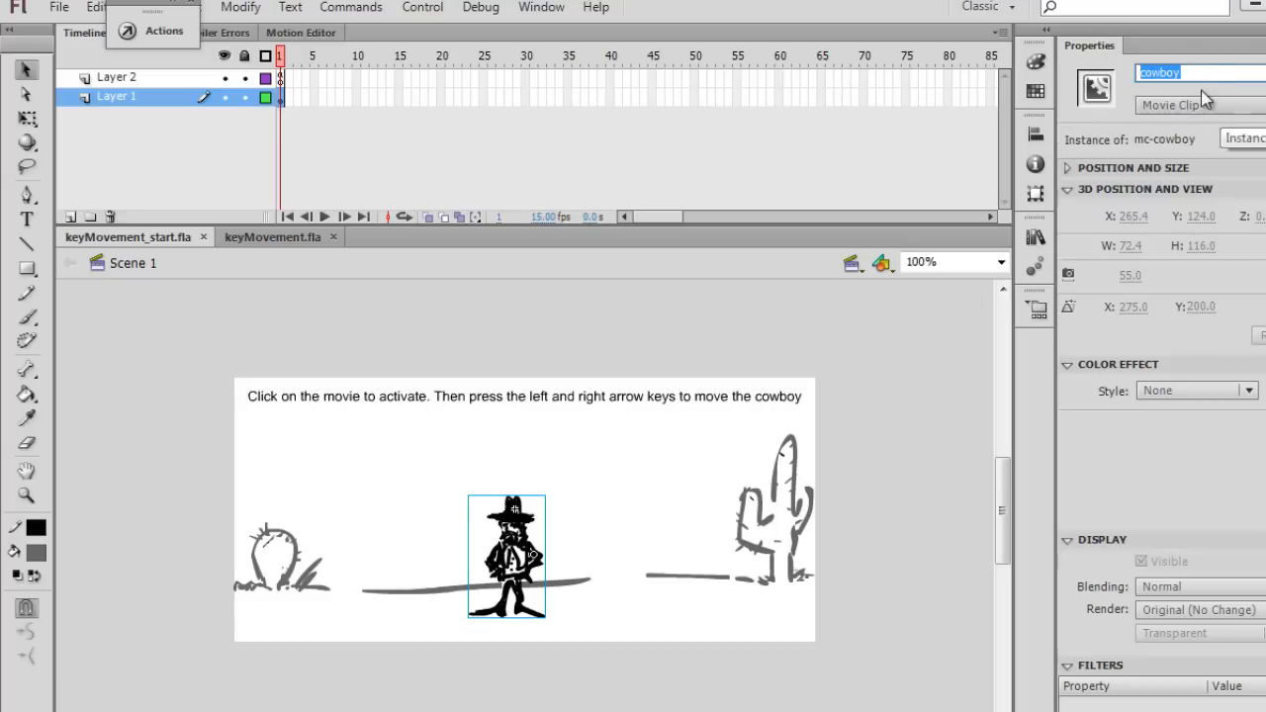
left_click(1203, 72)
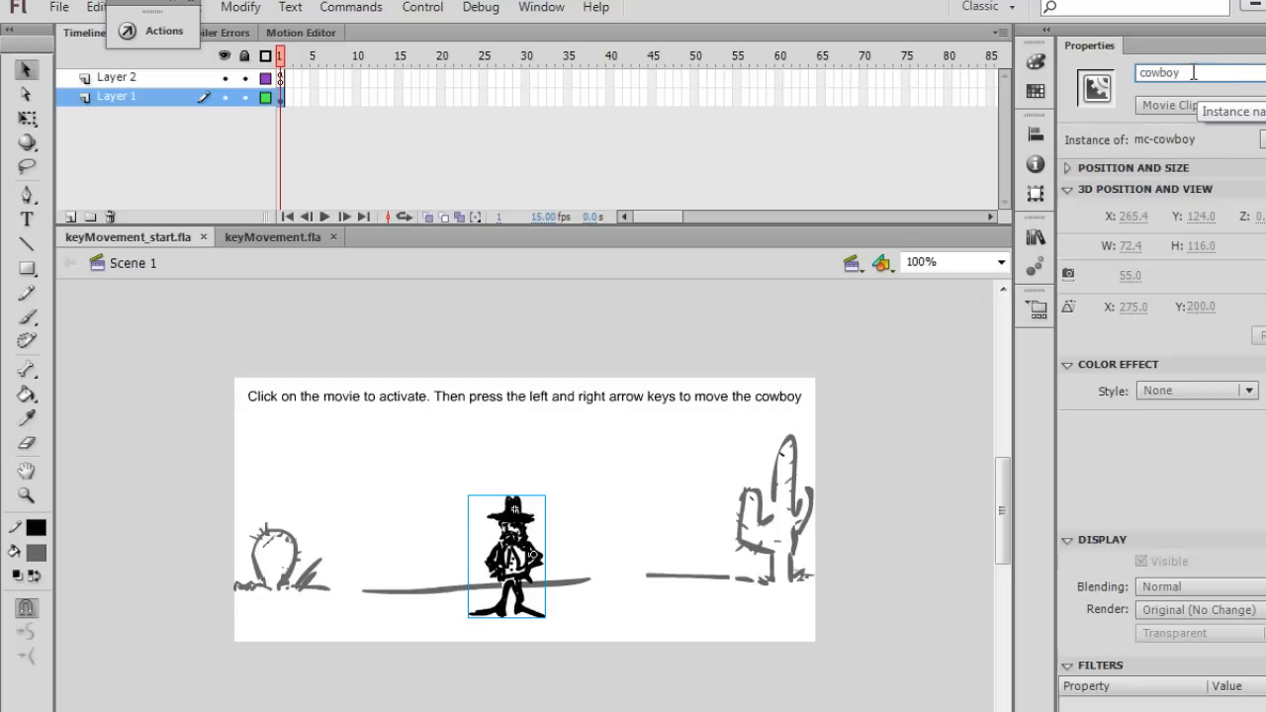
left_click(665, 482)
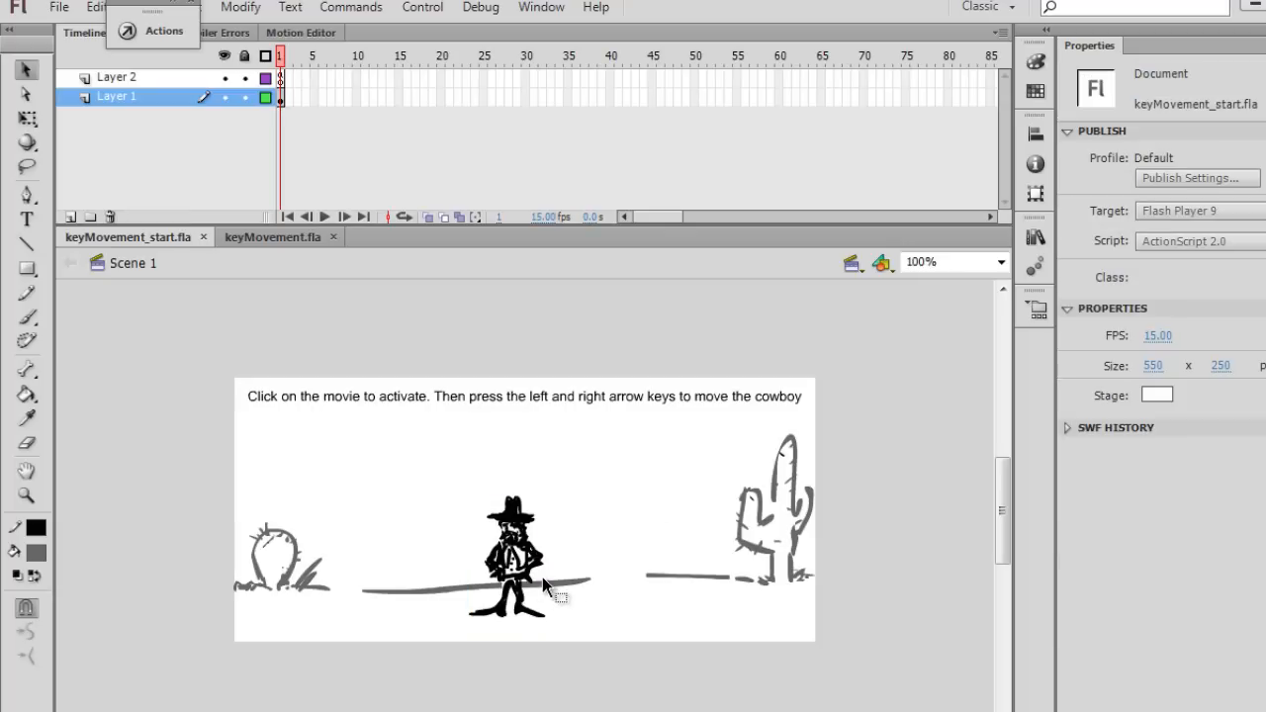
left_click(521, 529)
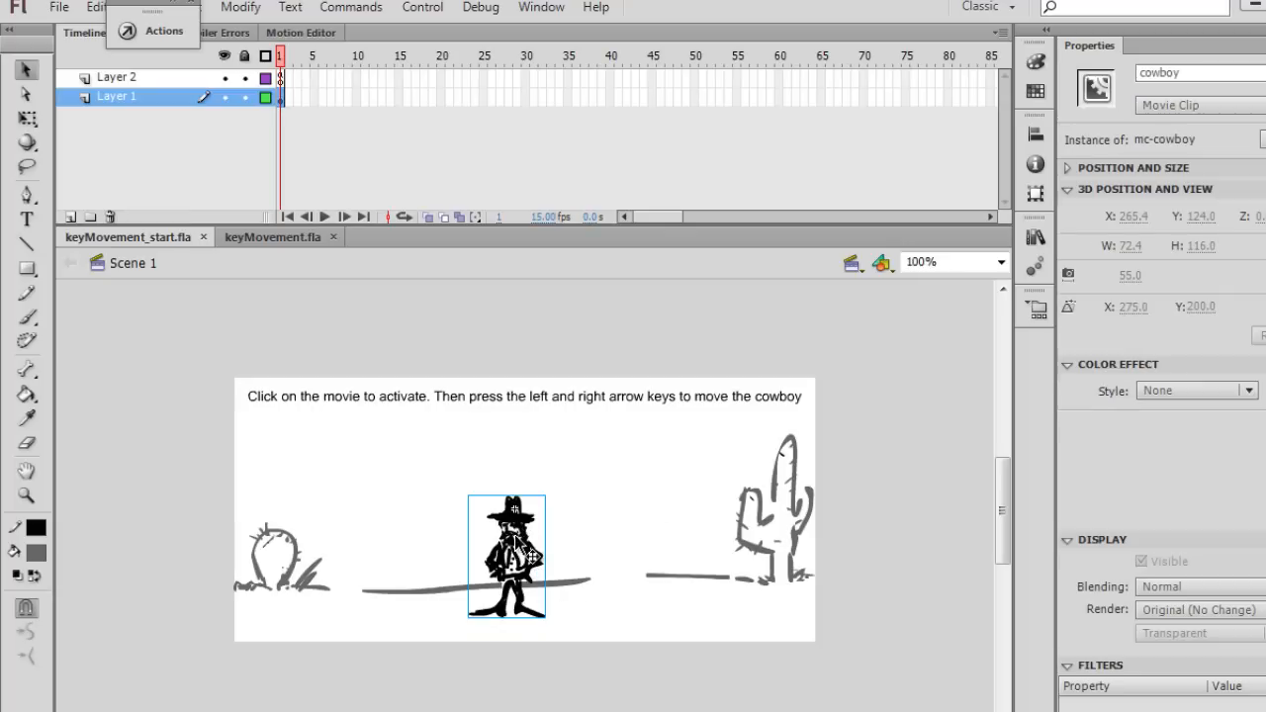
double_click(524, 539)
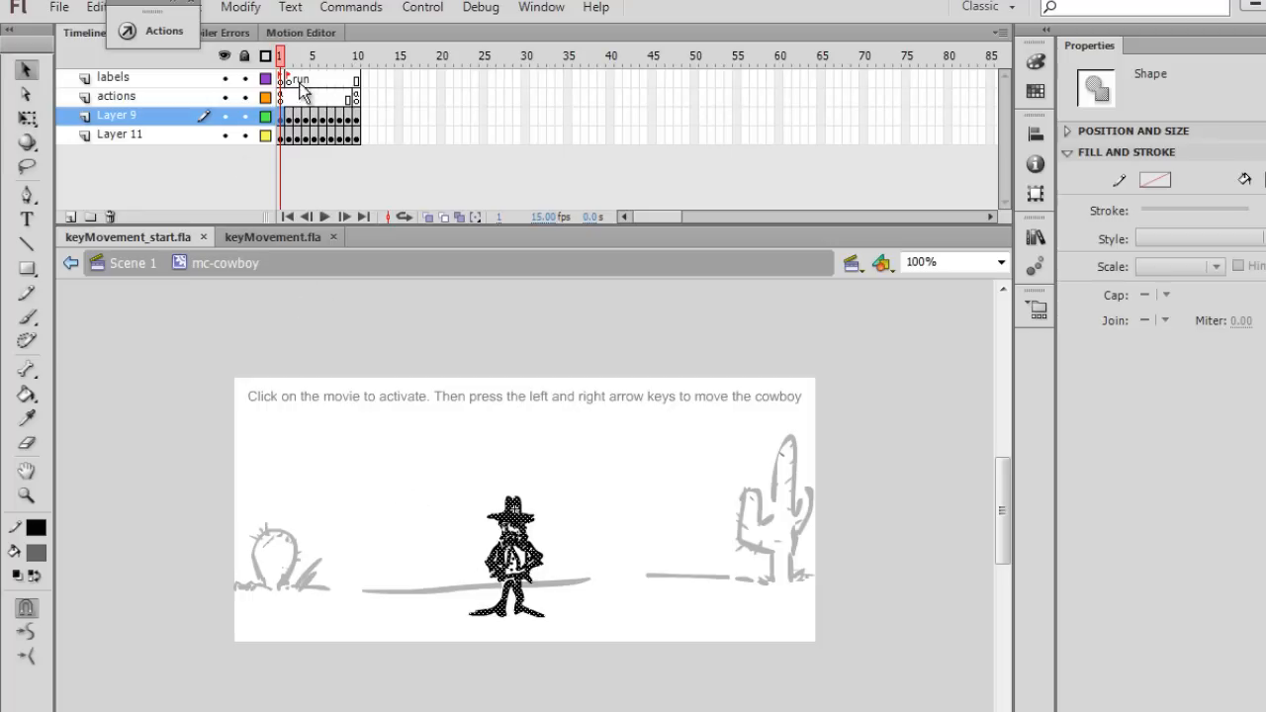
Step: Return to Scene 1, look at frame 1 of Layer 1 and Layer 2, then re-enter the cowboy clip
left_click(132, 263)
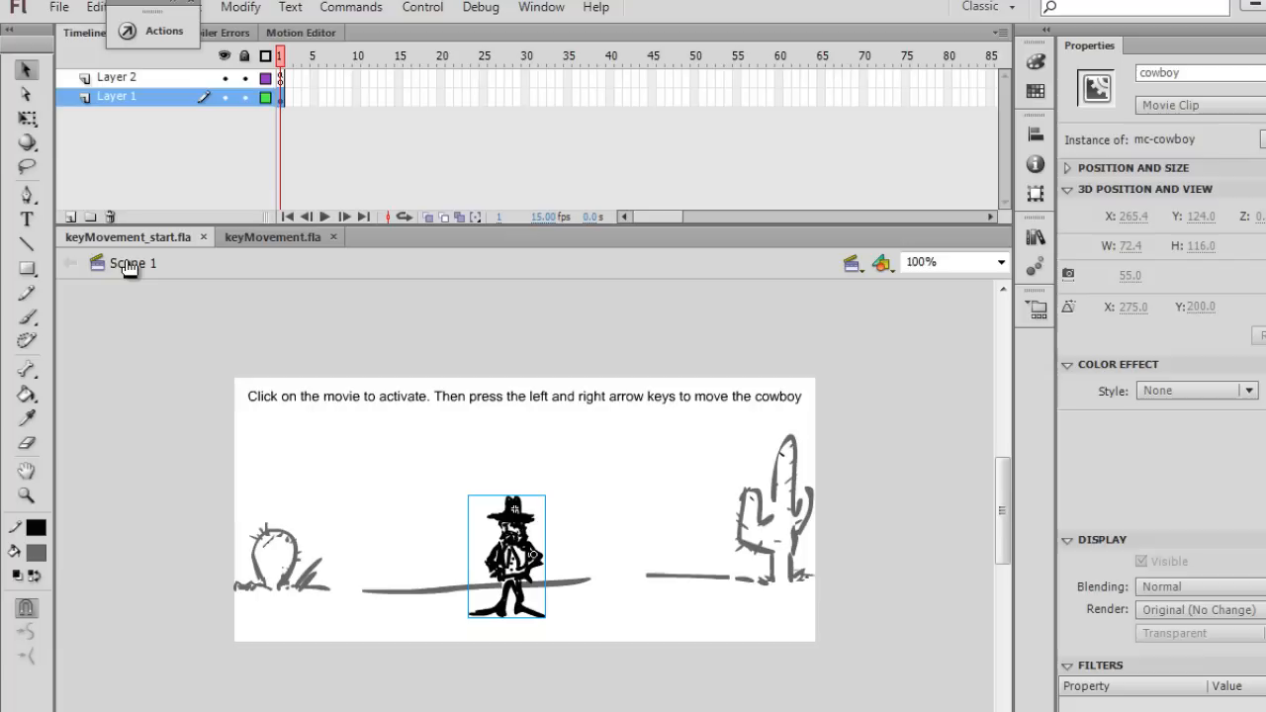
left_click(310, 145)
left_click(278, 105)
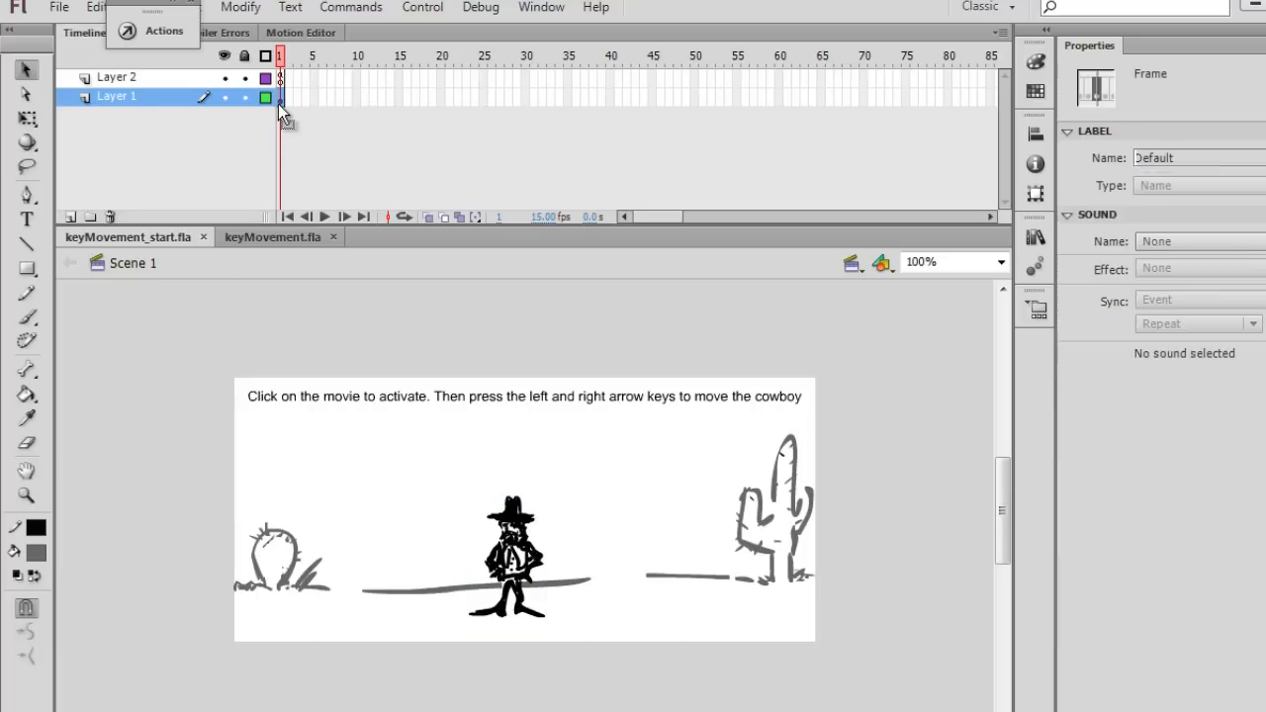
left_click(366, 384)
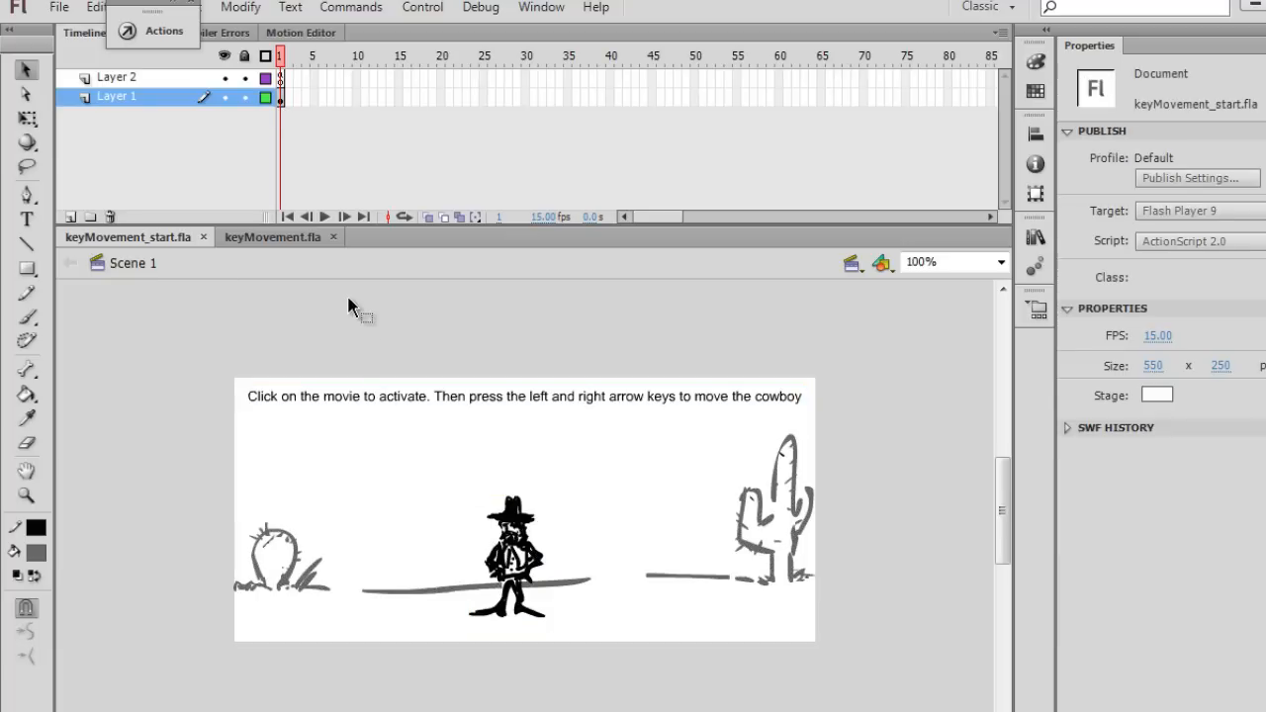
left_click(280, 77)
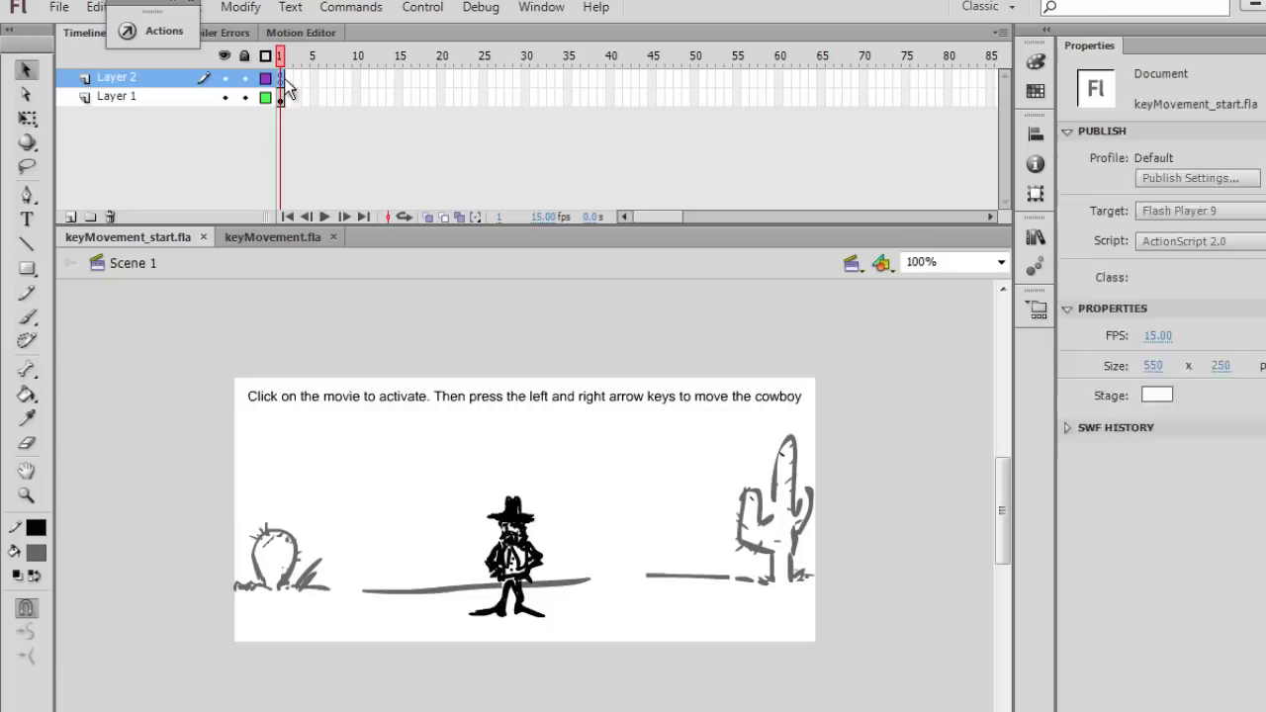
left_click(514, 559)
double_click(530, 569)
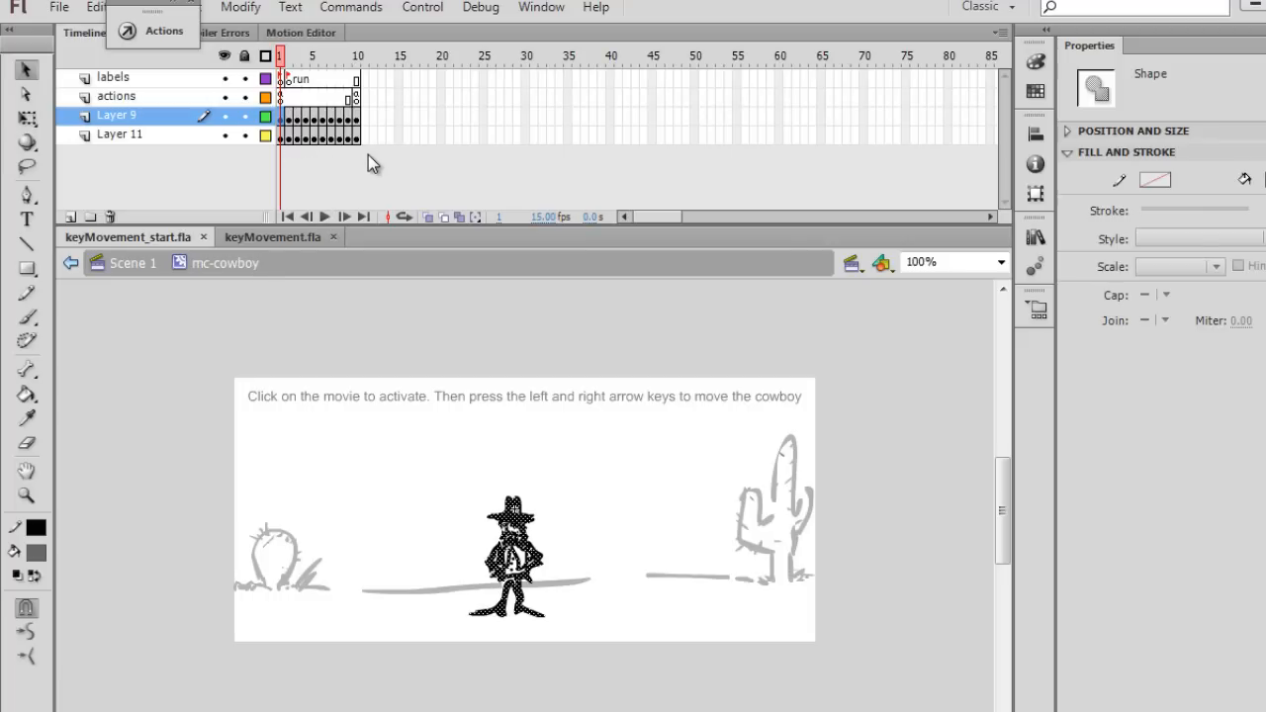
mouse_move(281, 56)
left_mouse_down()
mouse_move(354, 59)
mouse_move(289, 64)
left_mouse_up()
left_click(291, 57)
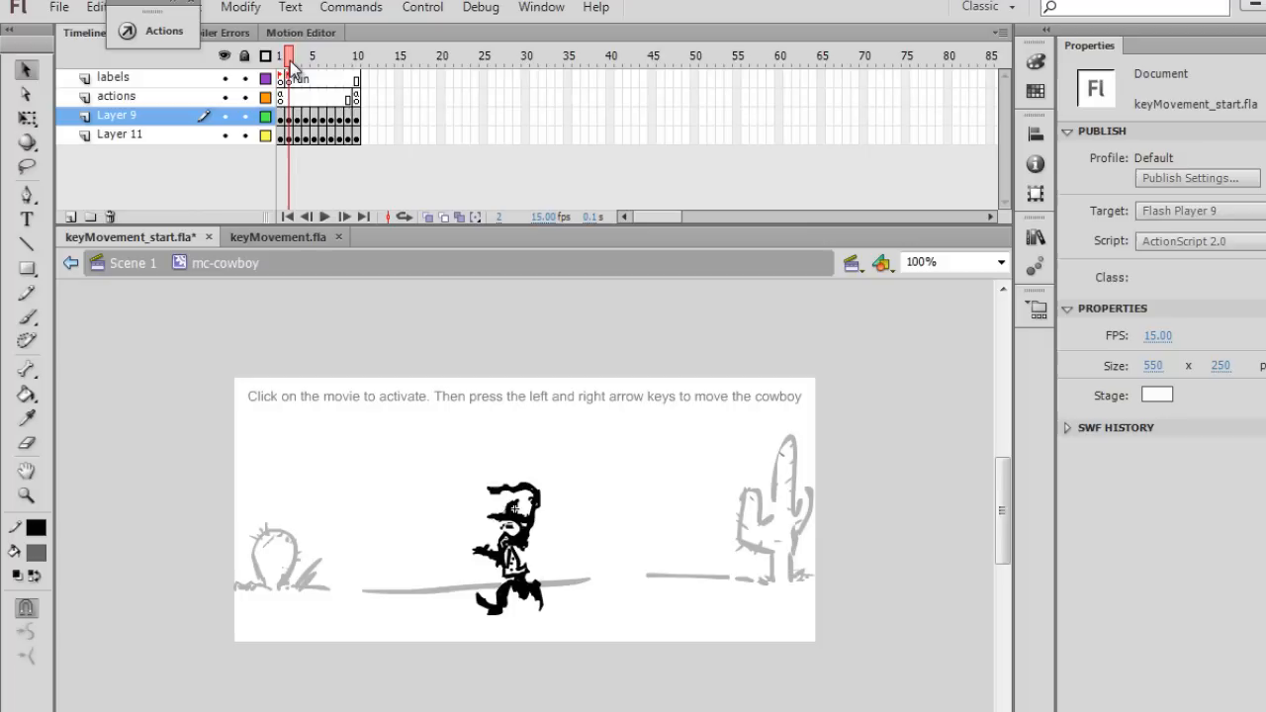
mouse_move(289, 61)
left_mouse_down()
mouse_move(360, 69)
mouse_move(283, 62)
mouse_move(343, 61)
mouse_move(323, 61)
left_mouse_up()
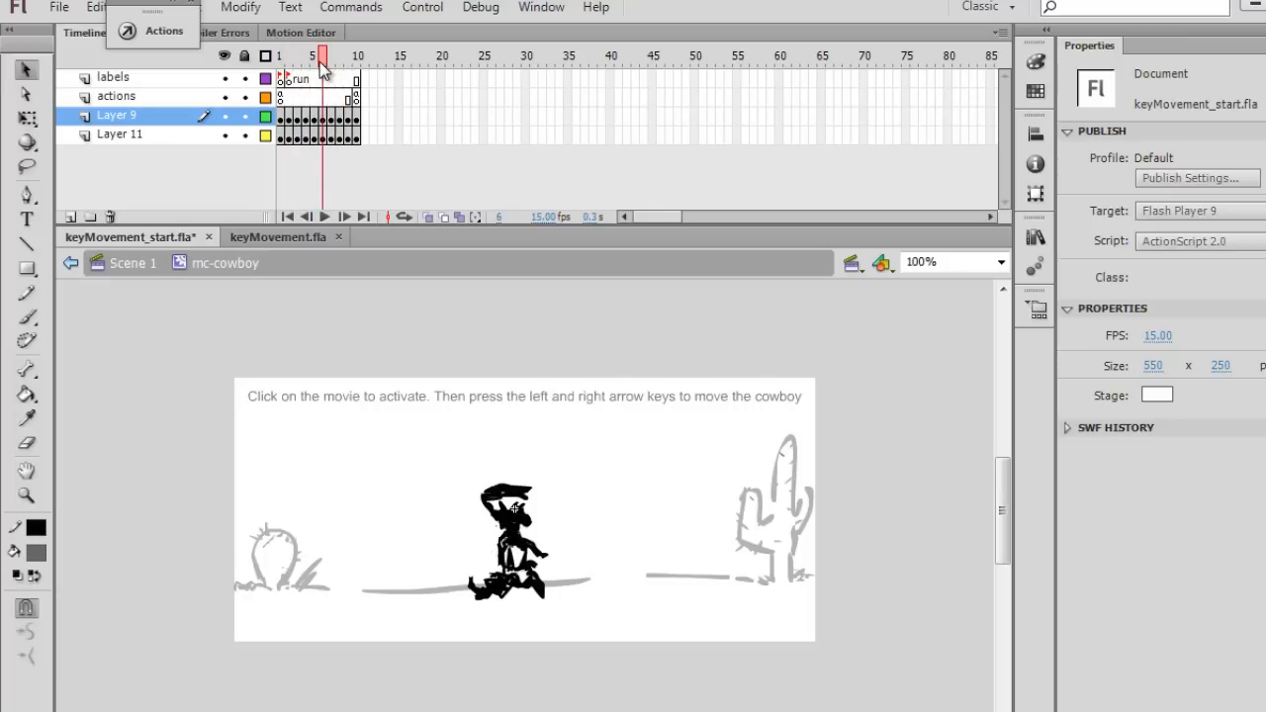
left_click(224, 137)
left_click(225, 117)
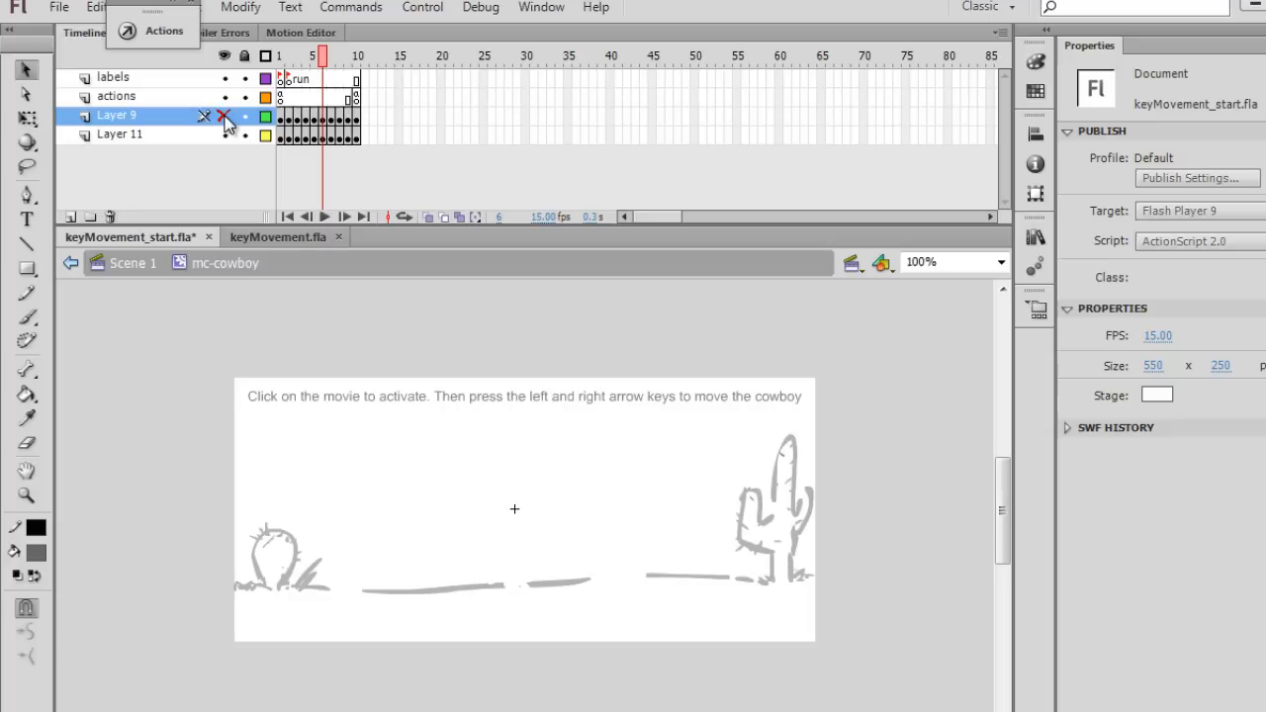
left_click(225, 117)
left_click(346, 121)
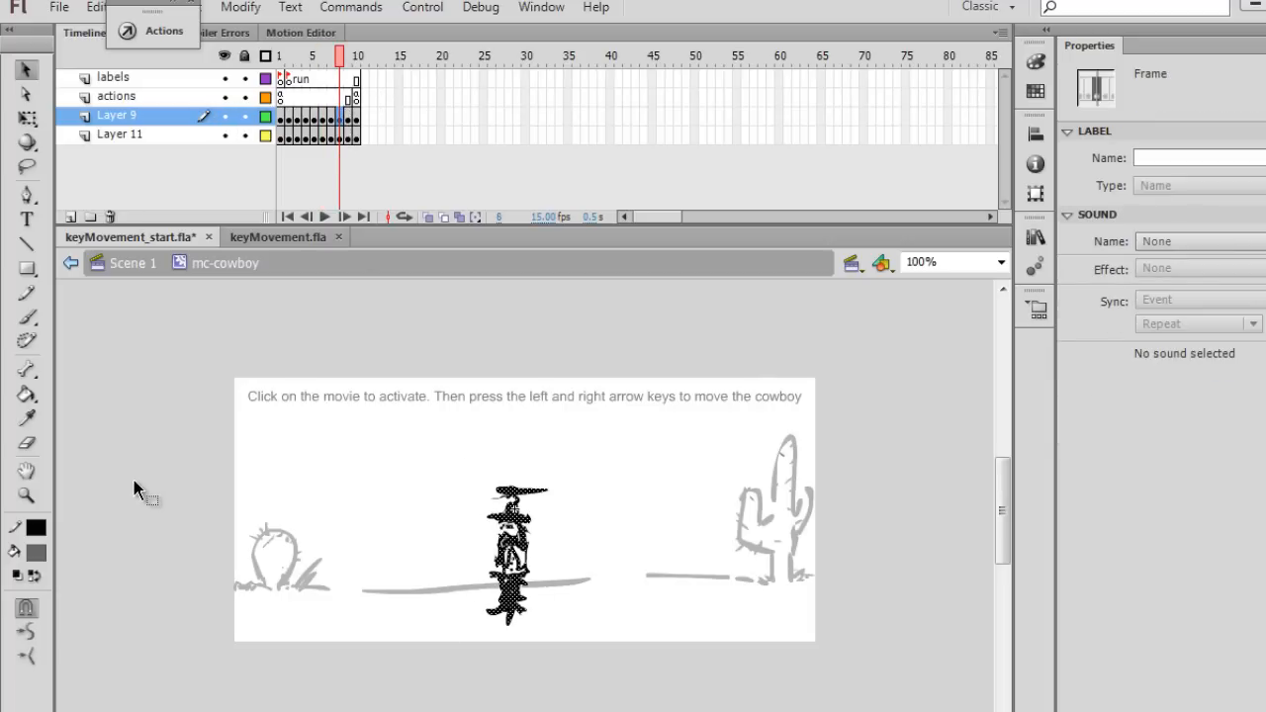
left_click(30, 321)
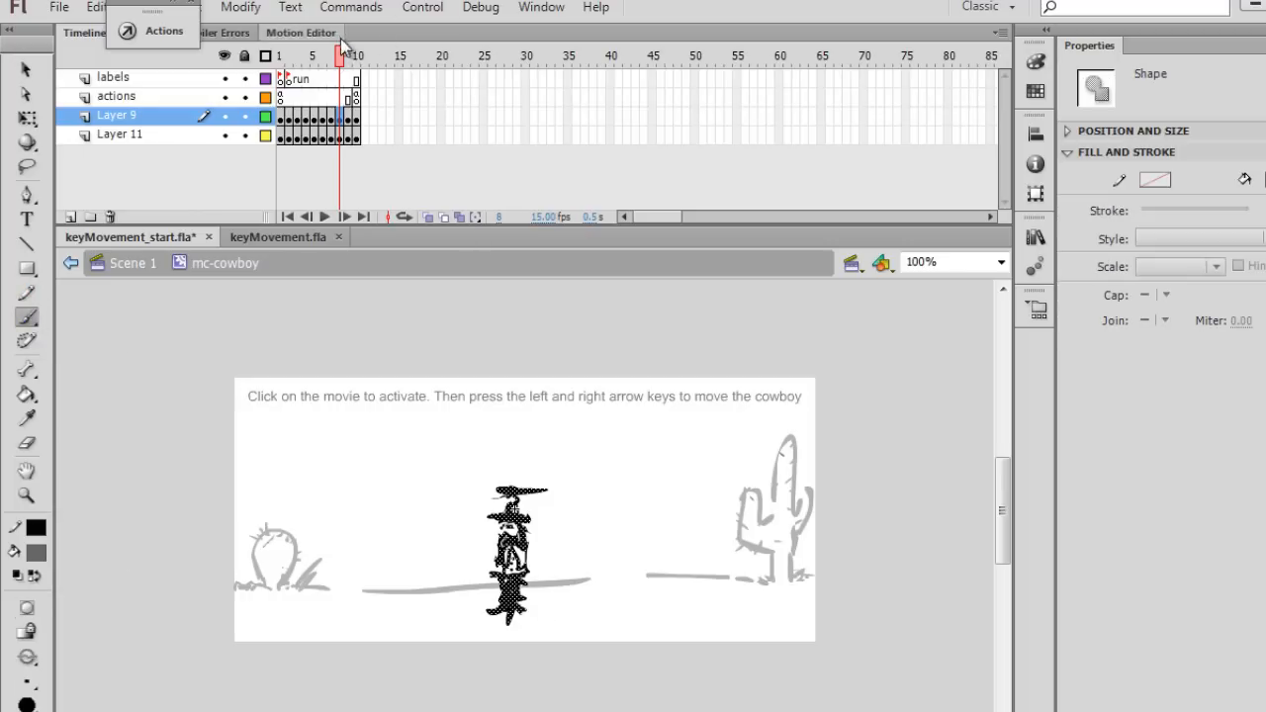
left_click_drag(340, 56, 280, 56)
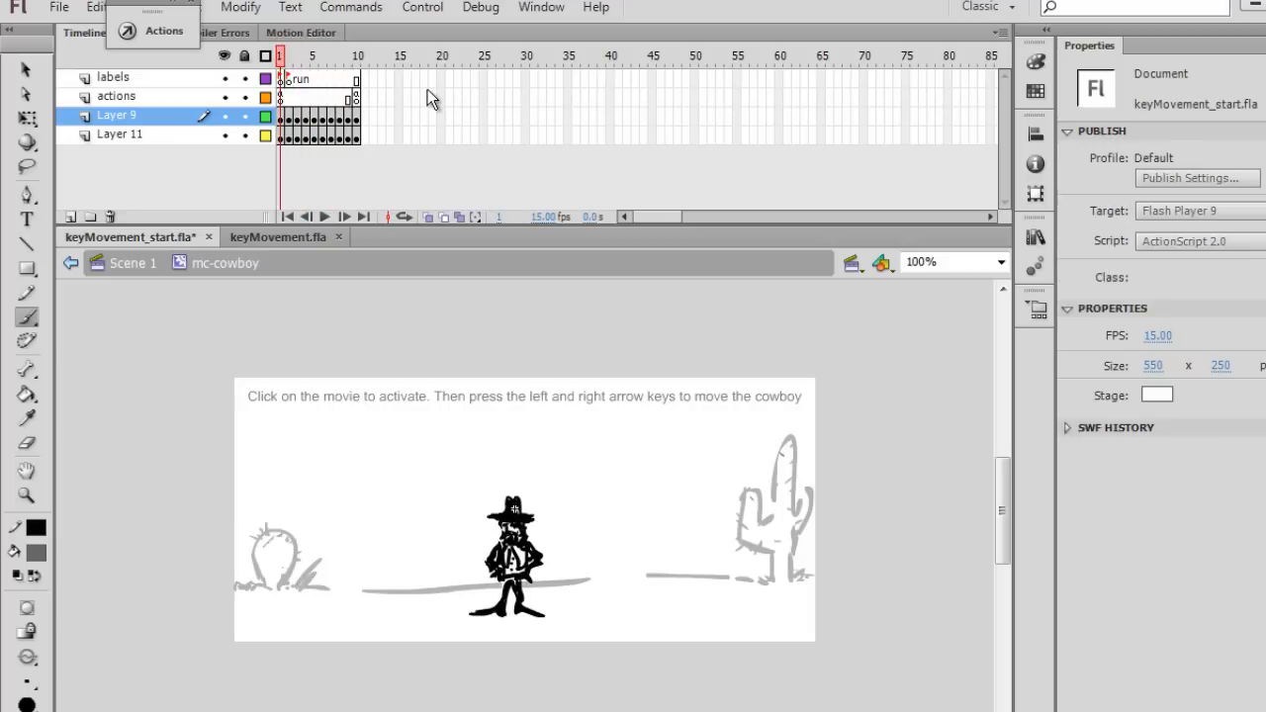
left_click(134, 100)
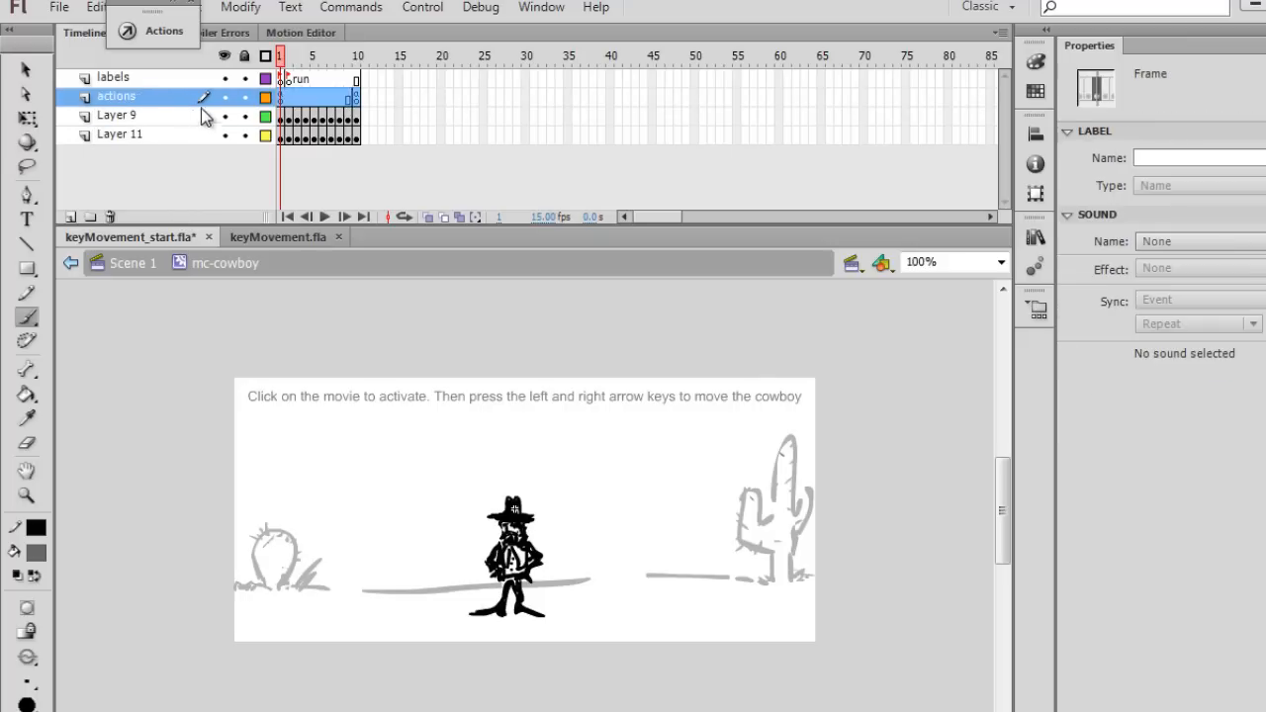
left_click(358, 119)
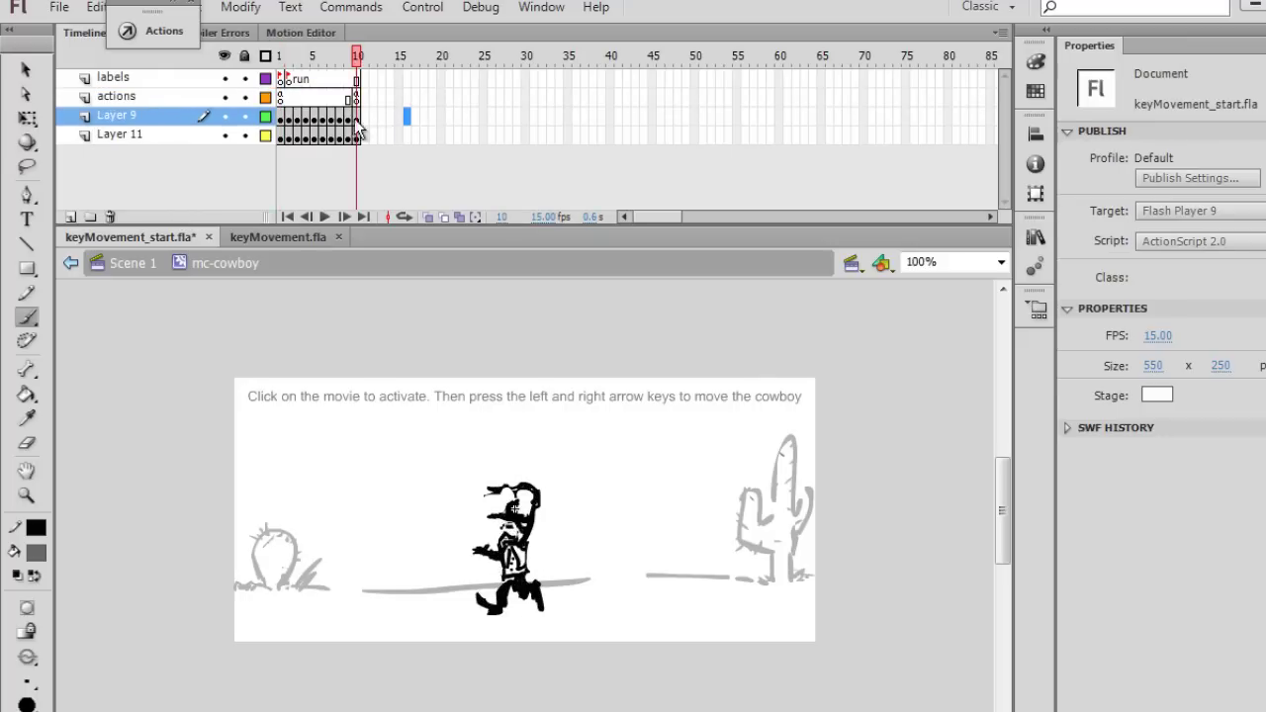
left_click(287, 99)
left_click(155, 34)
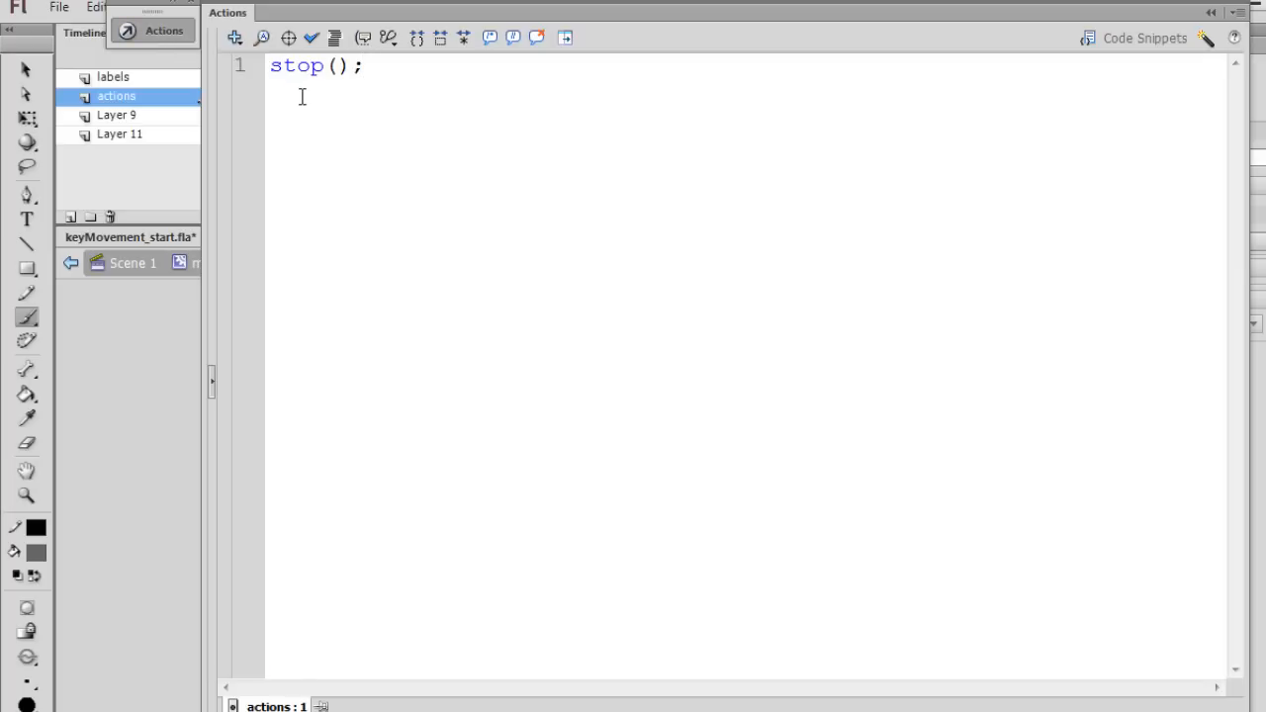
triple_click(370, 66)
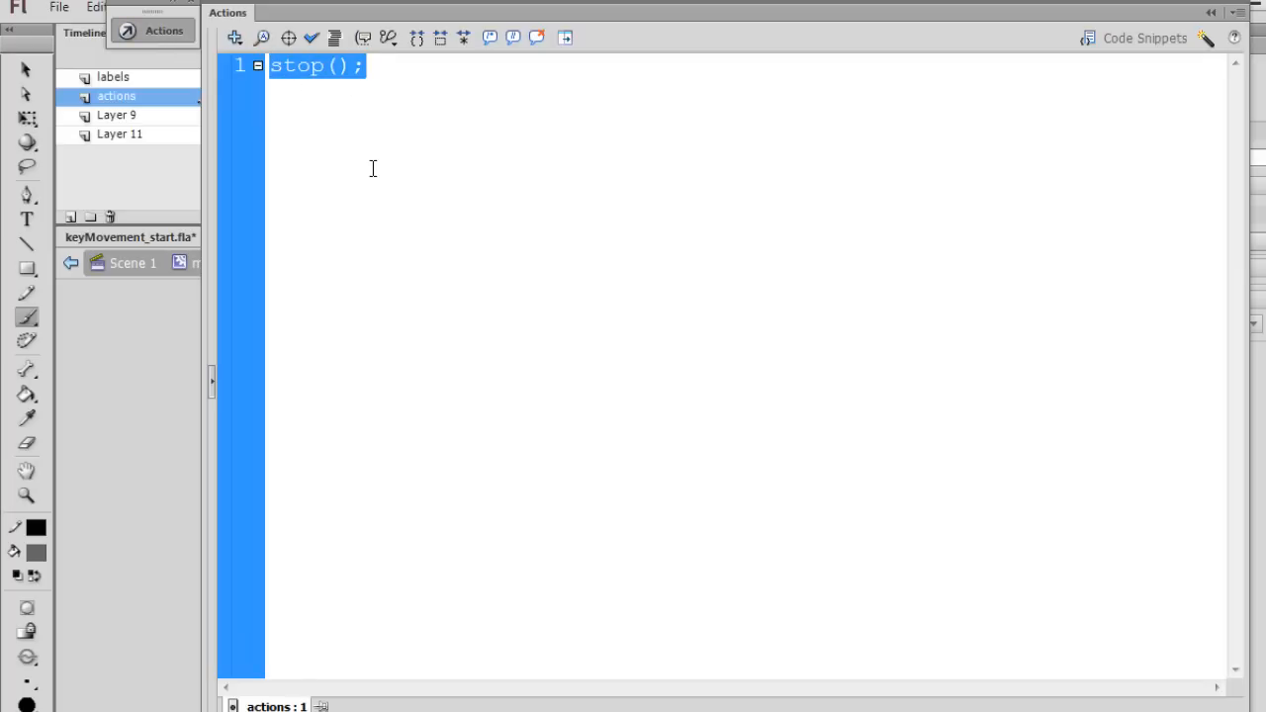
left_click(373, 168)
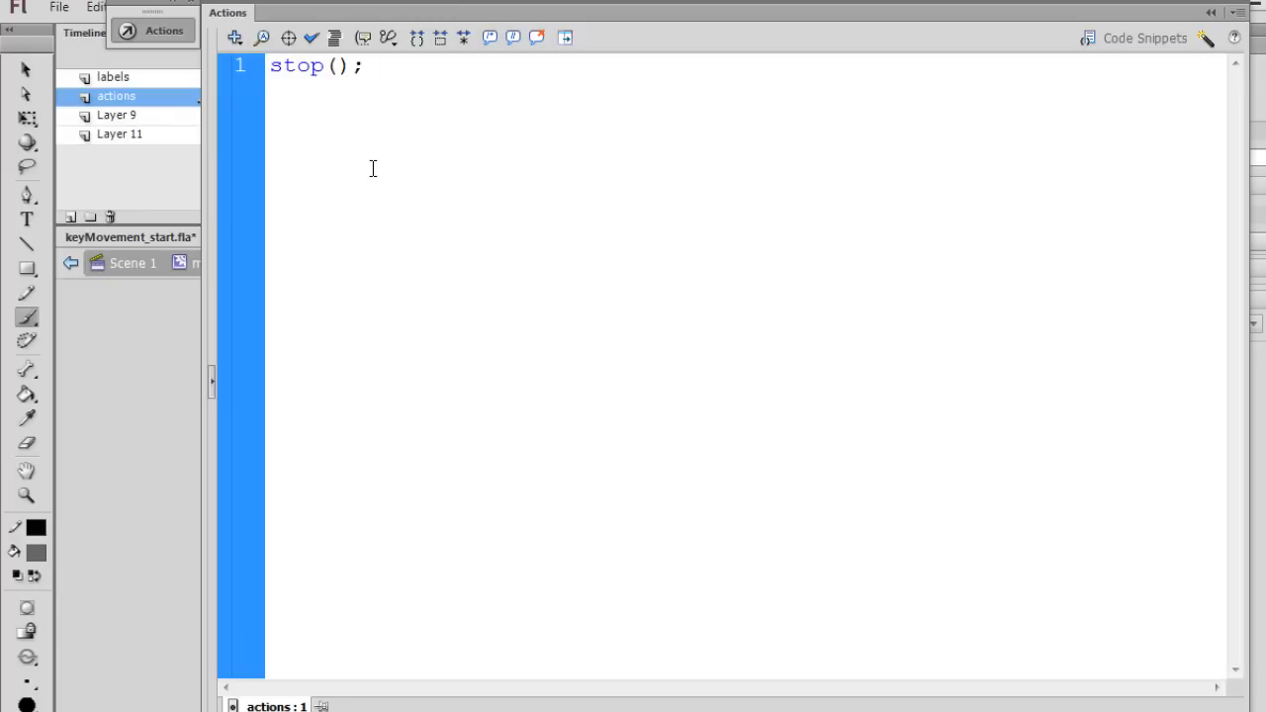
left_click(166, 42)
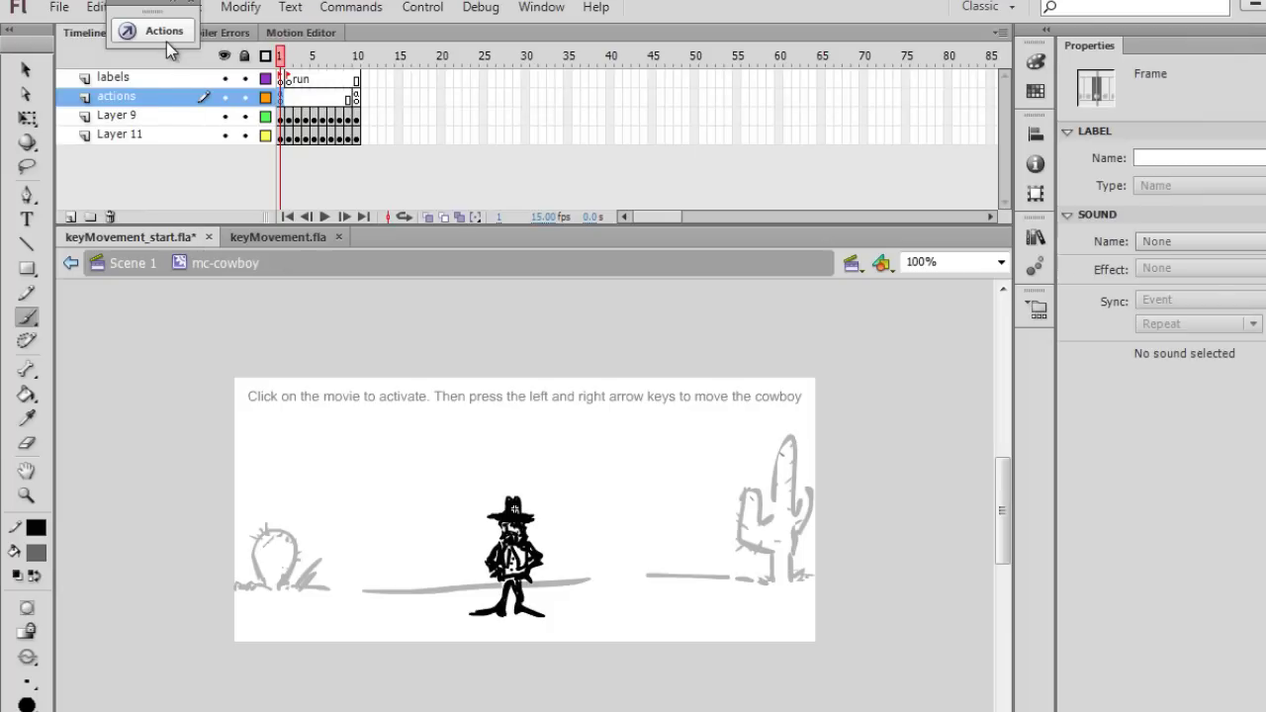
left_click(357, 97)
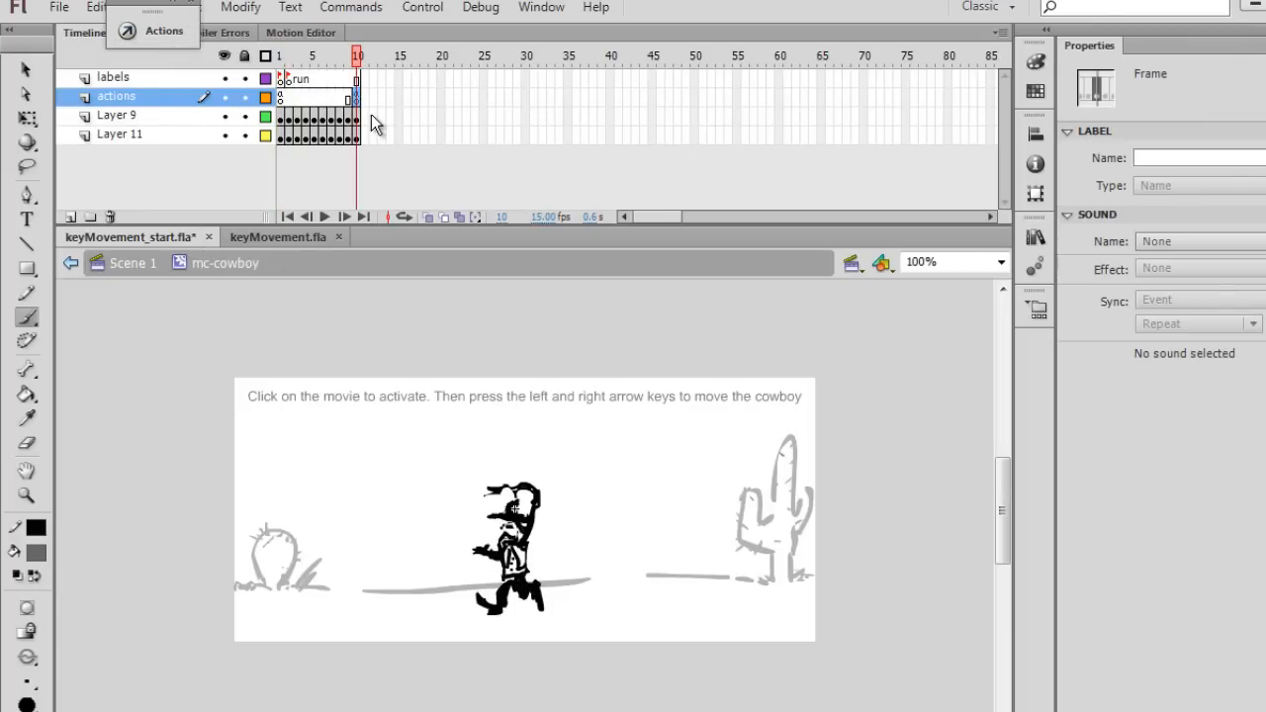
left_click(165, 30)
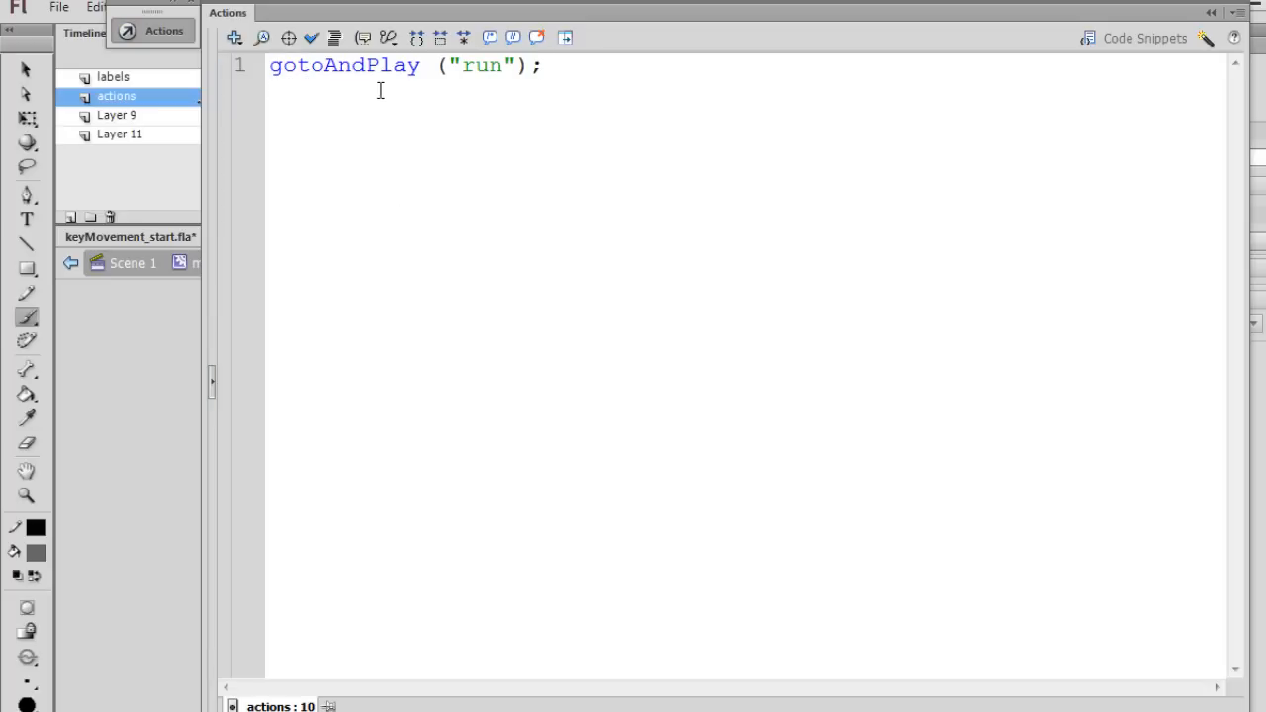
left_click_drag(450, 65, 514, 66)
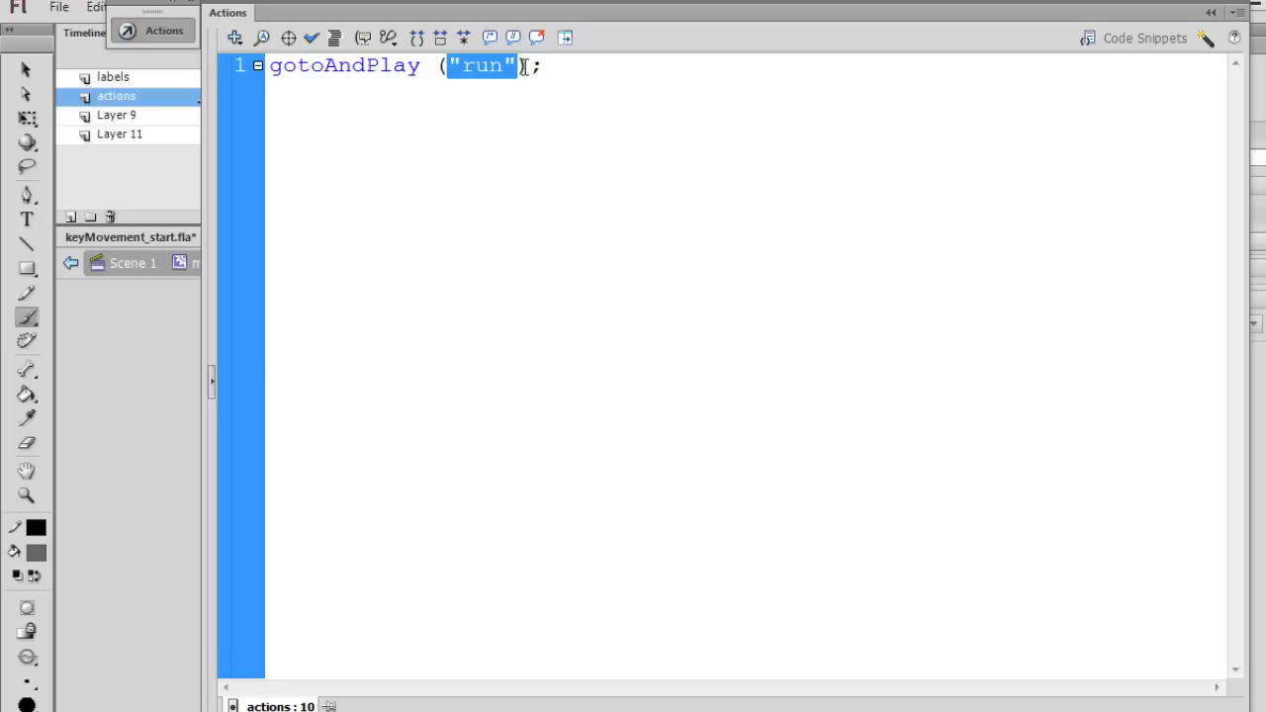
left_click(549, 163)
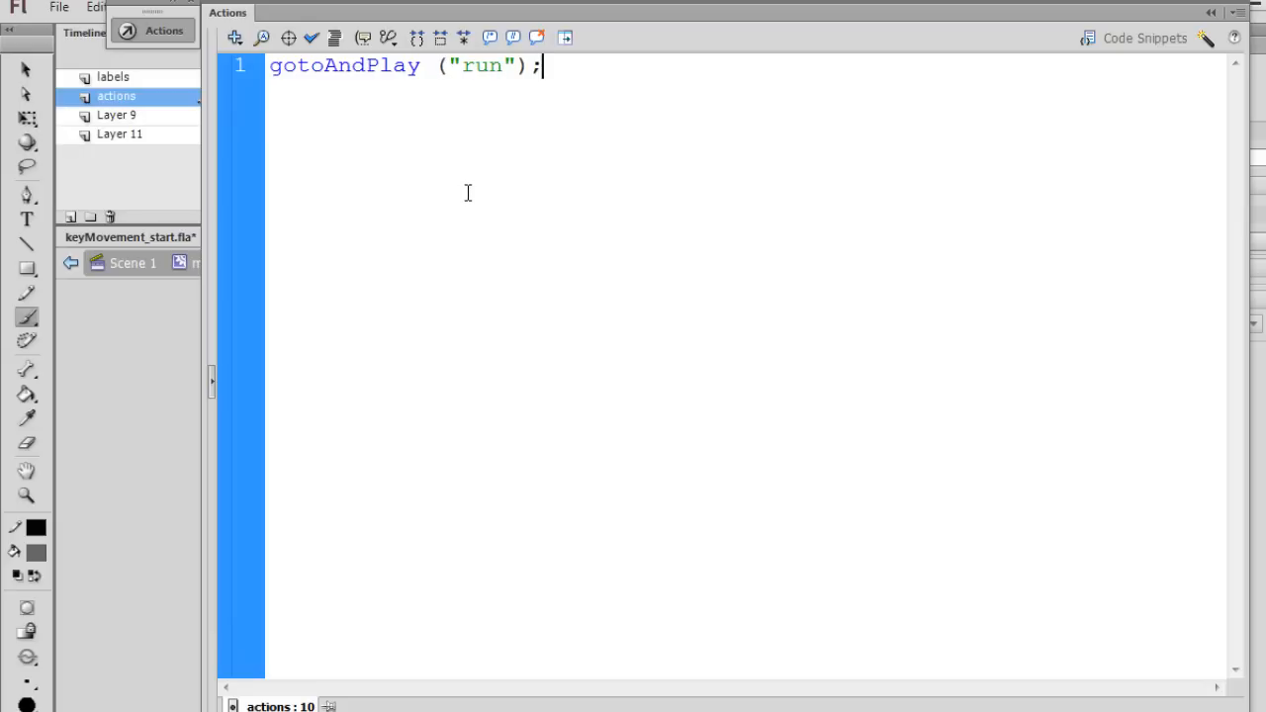
left_click(151, 31)
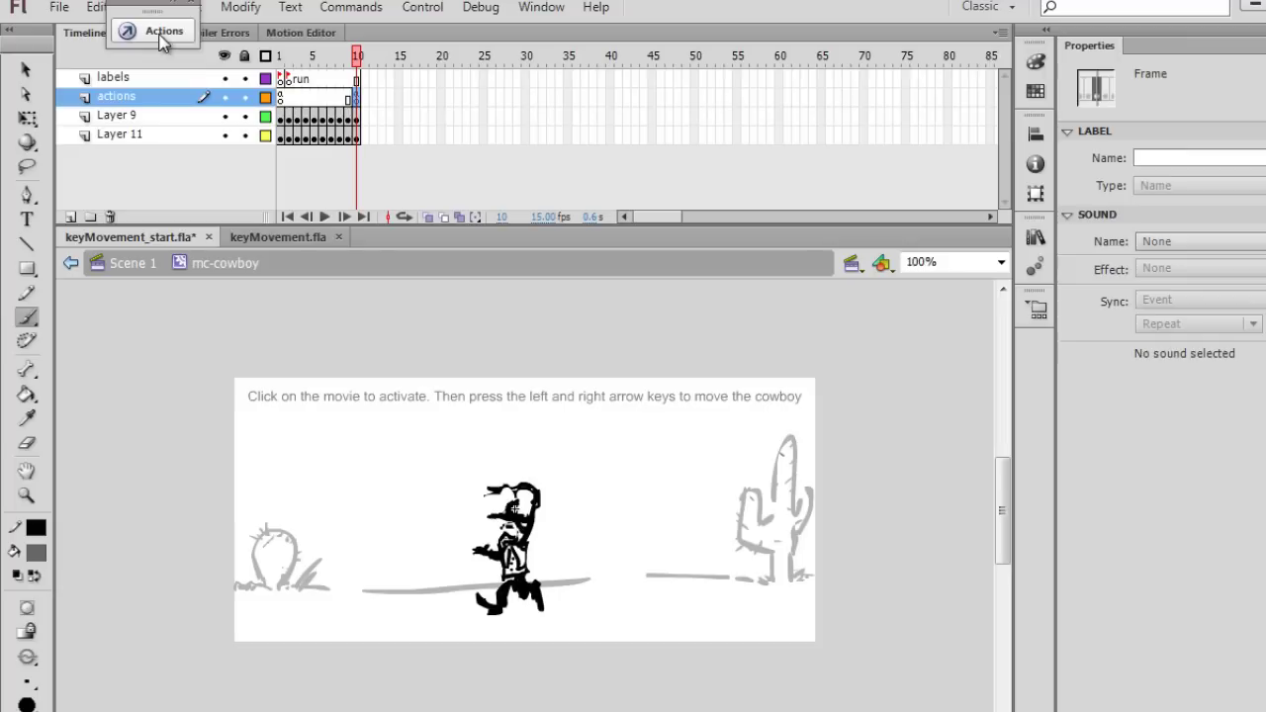
left_click(291, 81)
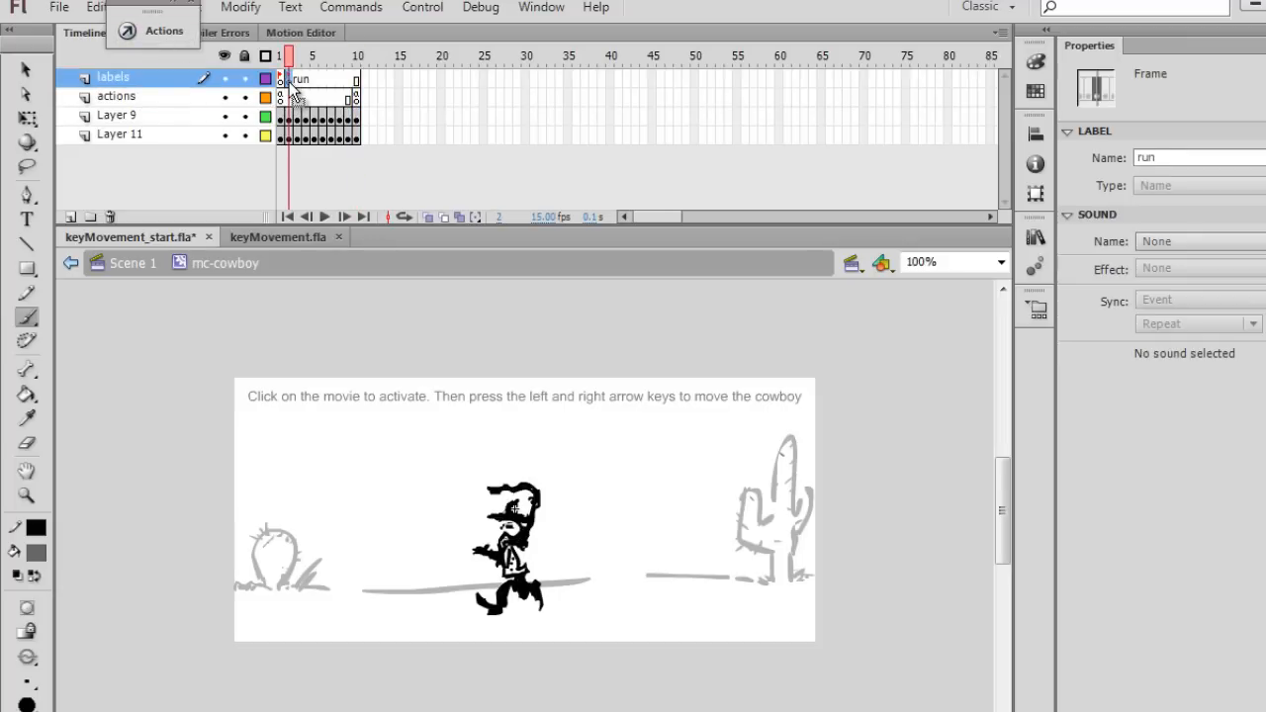
left_click(355, 97)
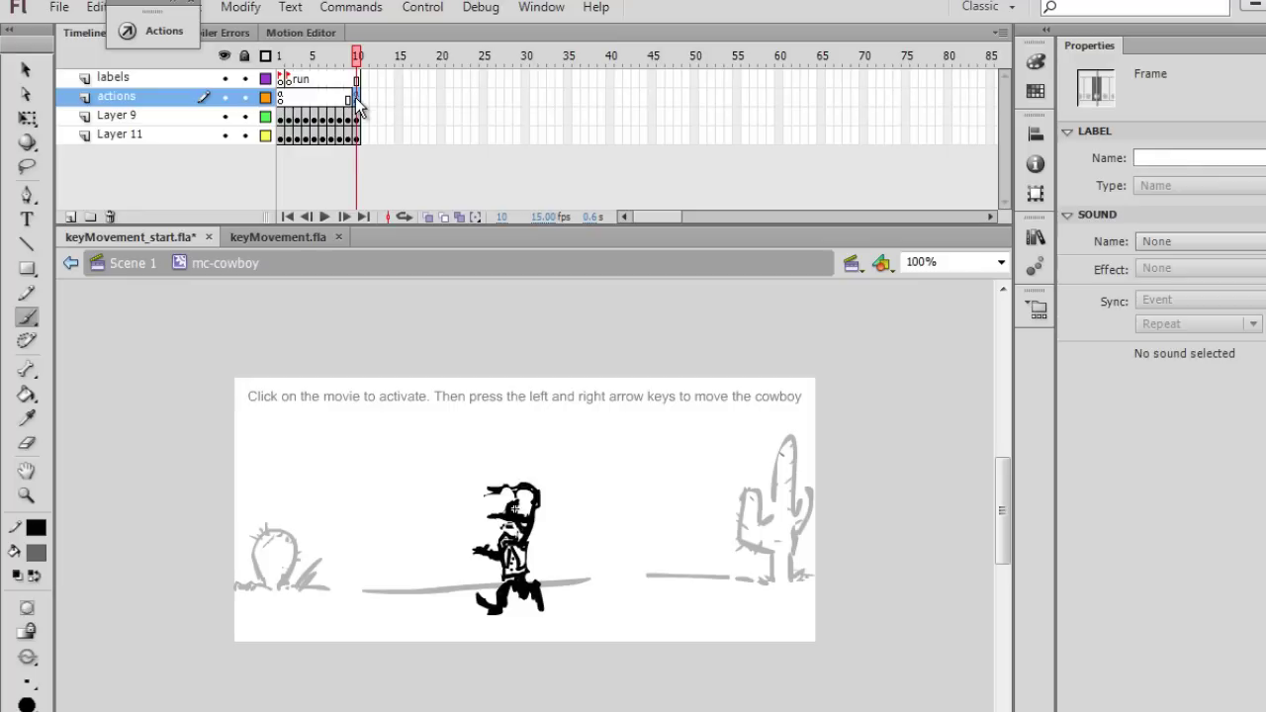
left_click(286, 83)
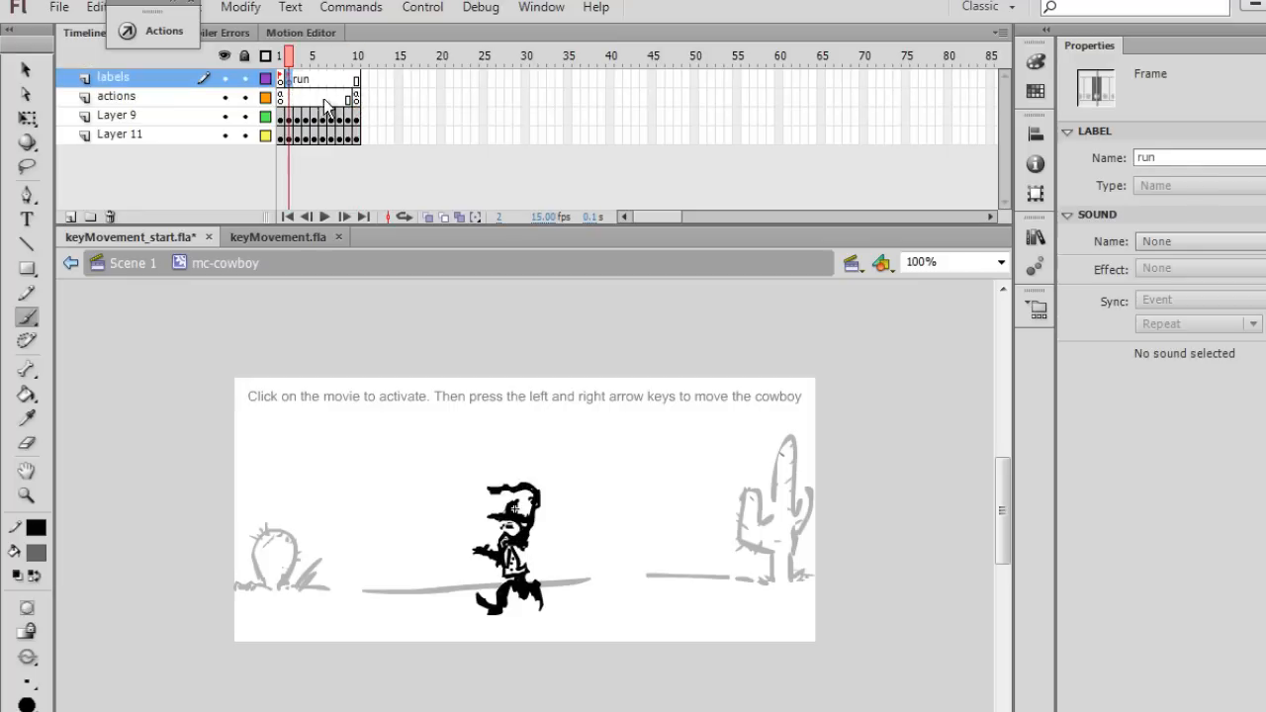
left_click(281, 97)
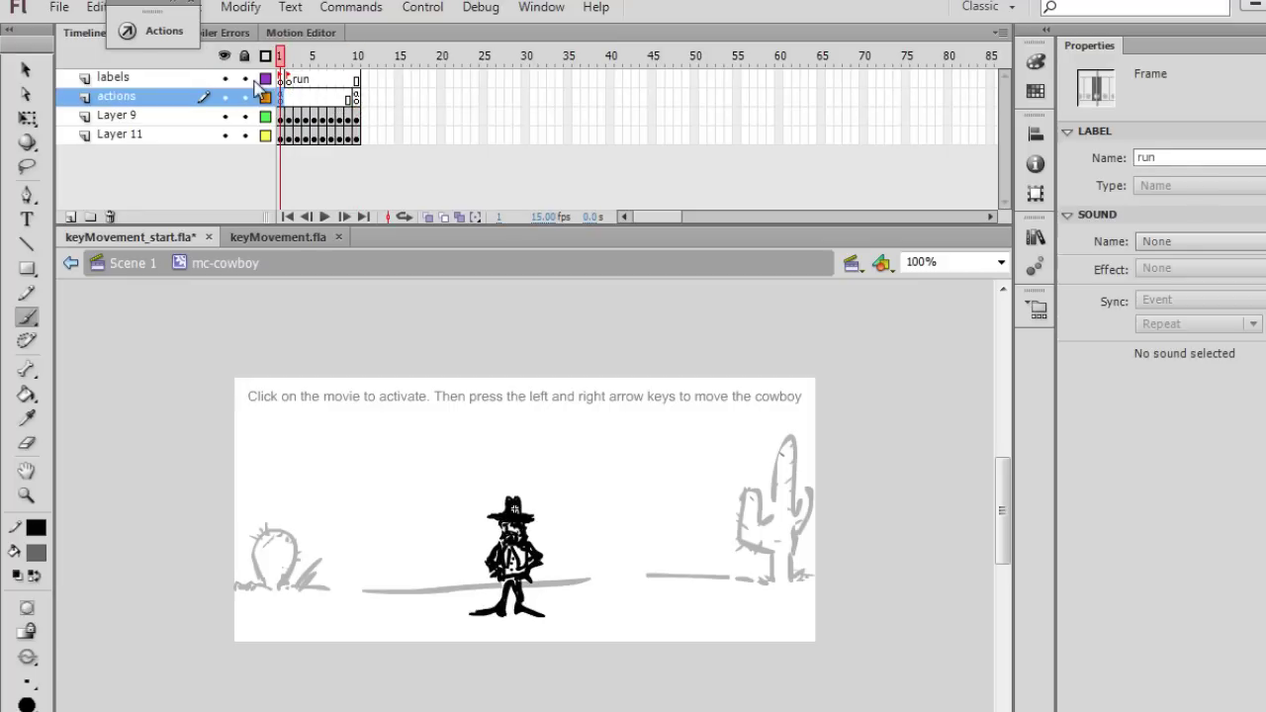
left_click(158, 30)
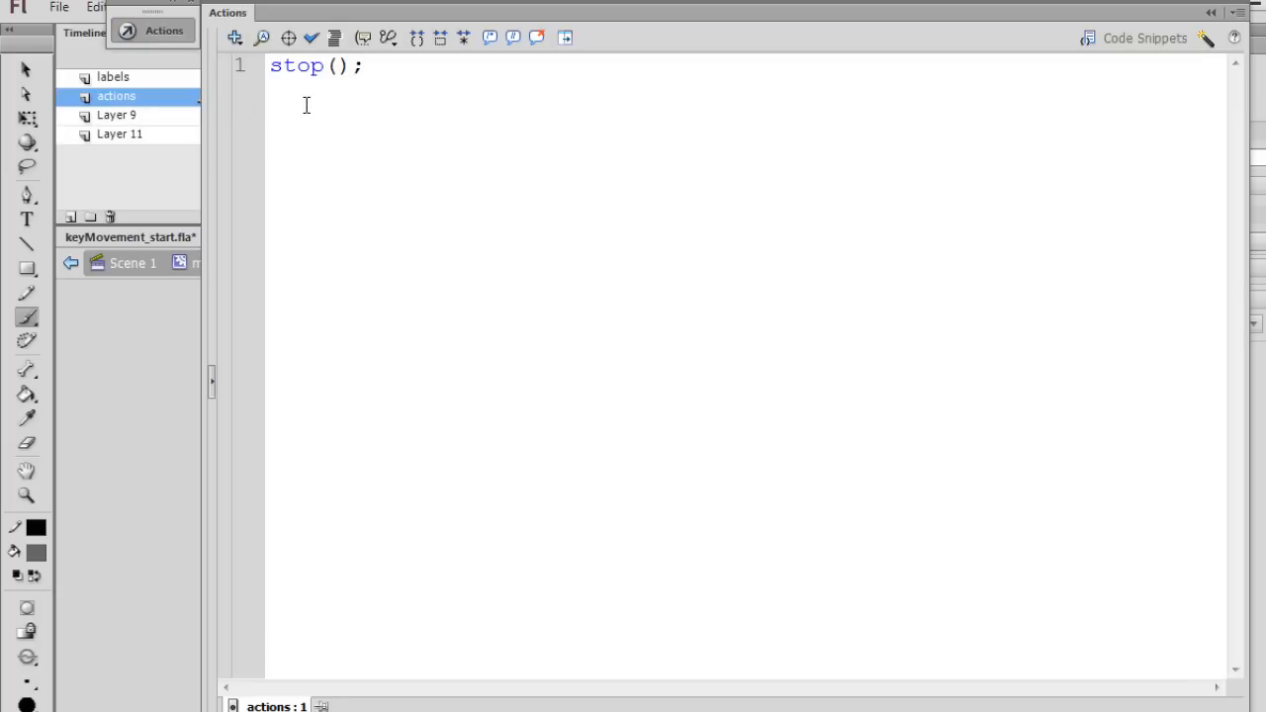
left_click(155, 28)
left_click(455, 465)
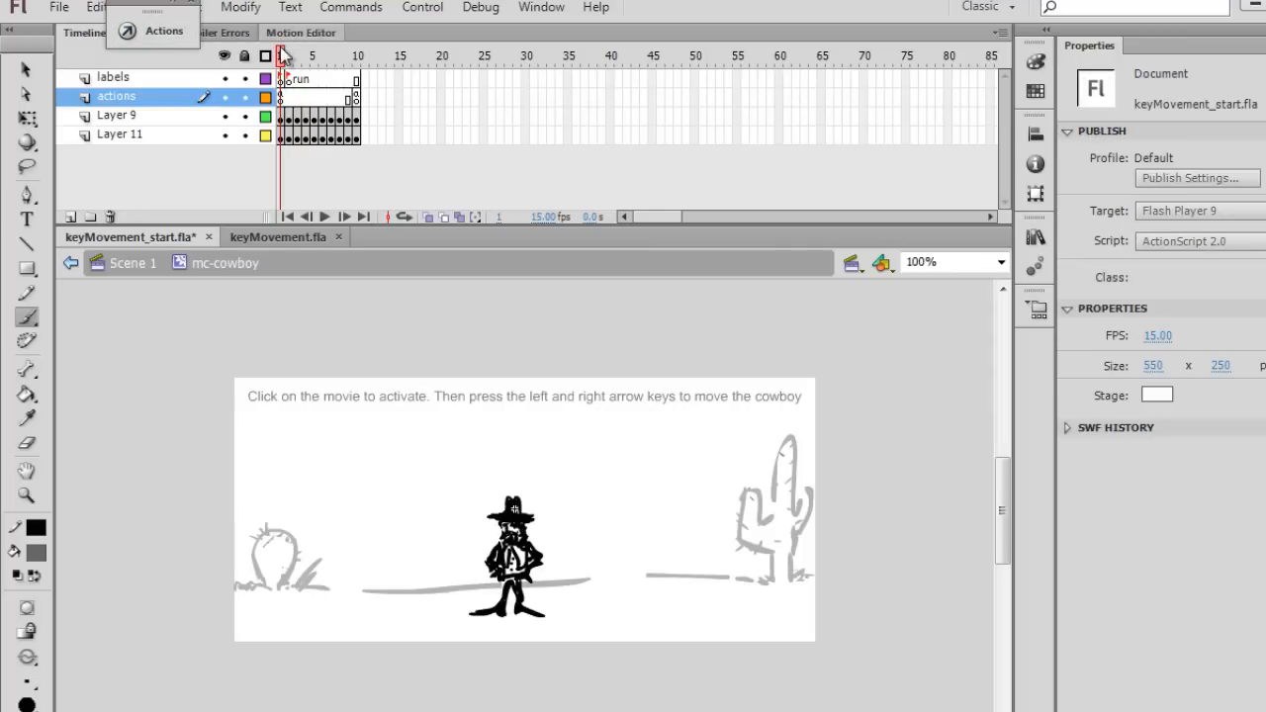
mouse_move(280, 55)
left_mouse_down()
mouse_move(357, 55)
mouse_move(282, 56)
left_mouse_up()
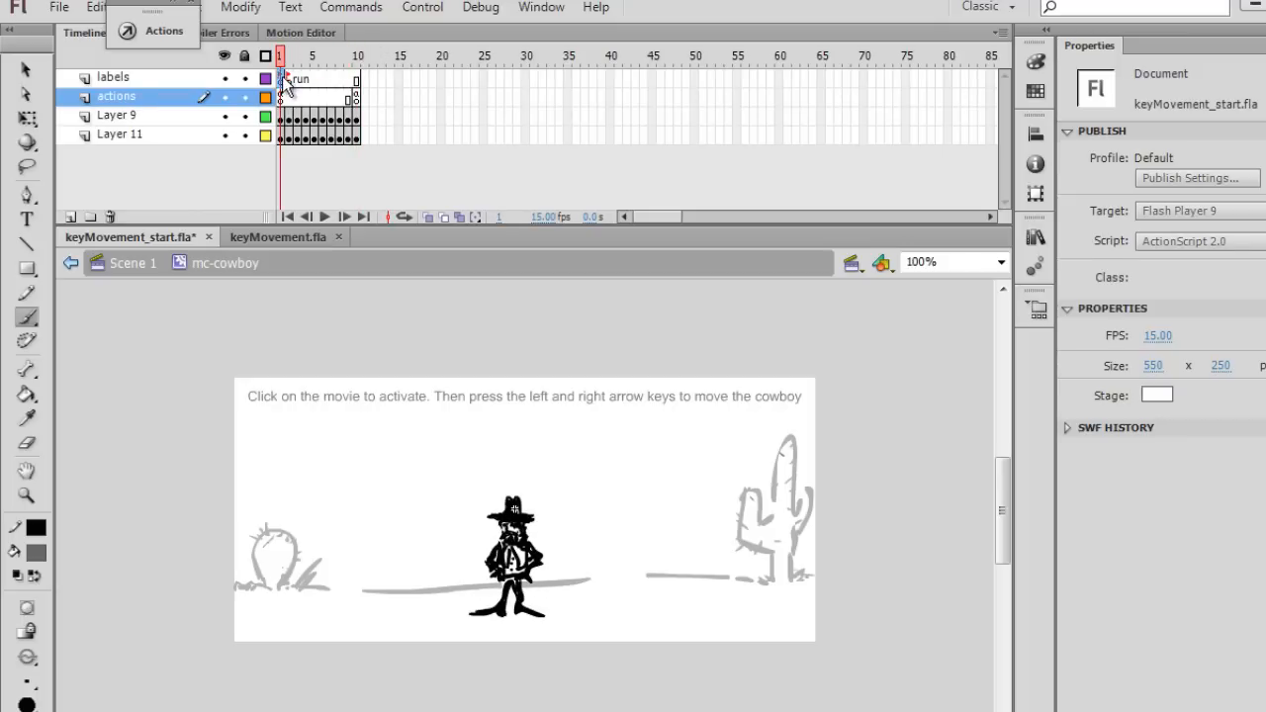
left_click(282, 77)
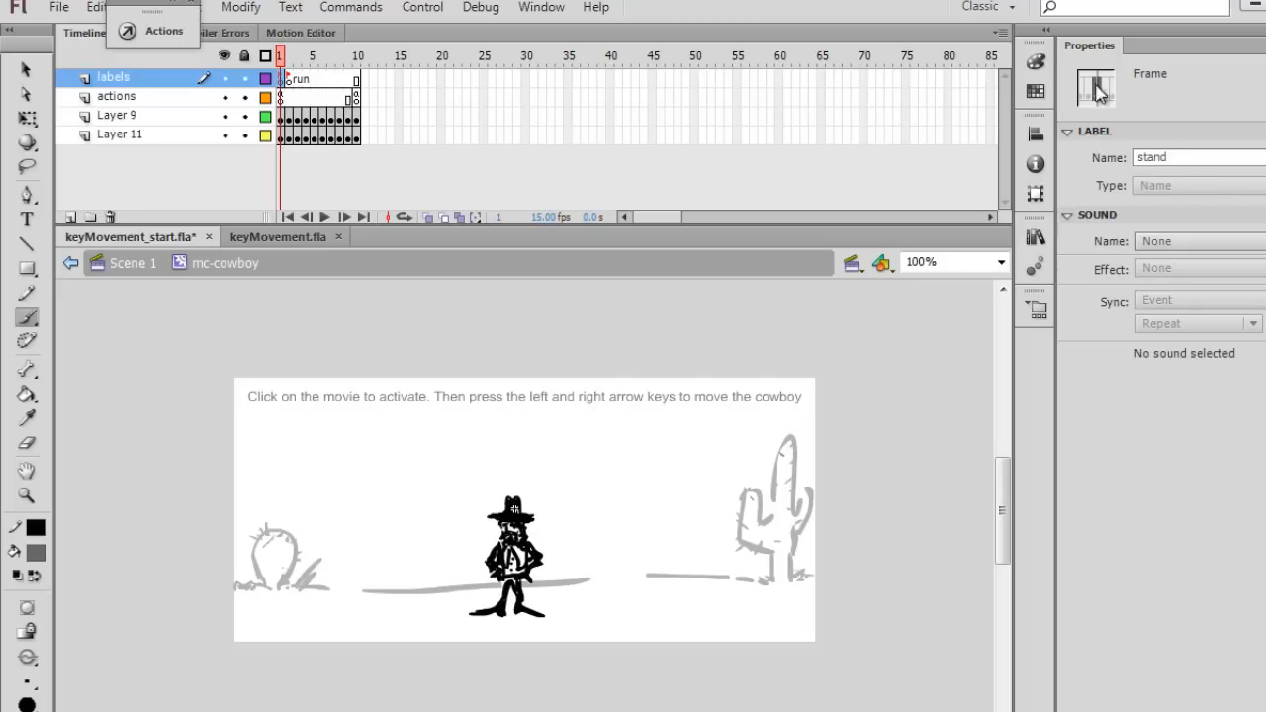
left_click(1170, 158)
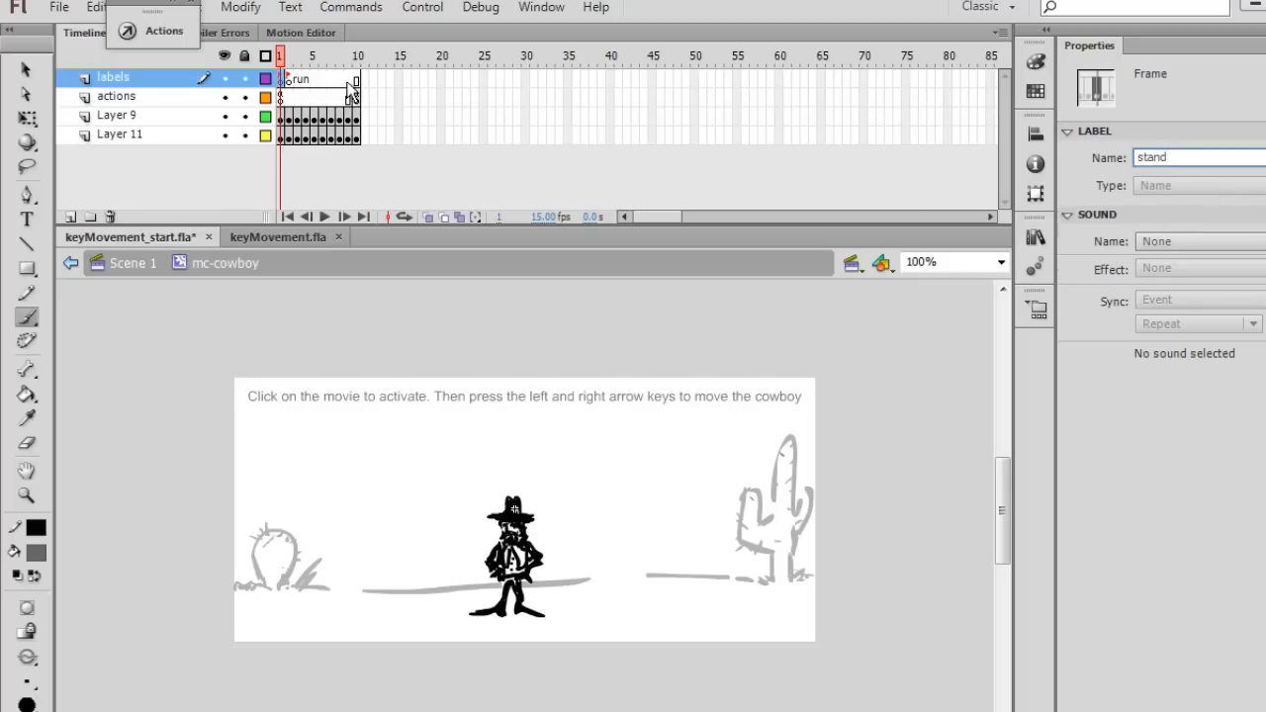
left_click(292, 81)
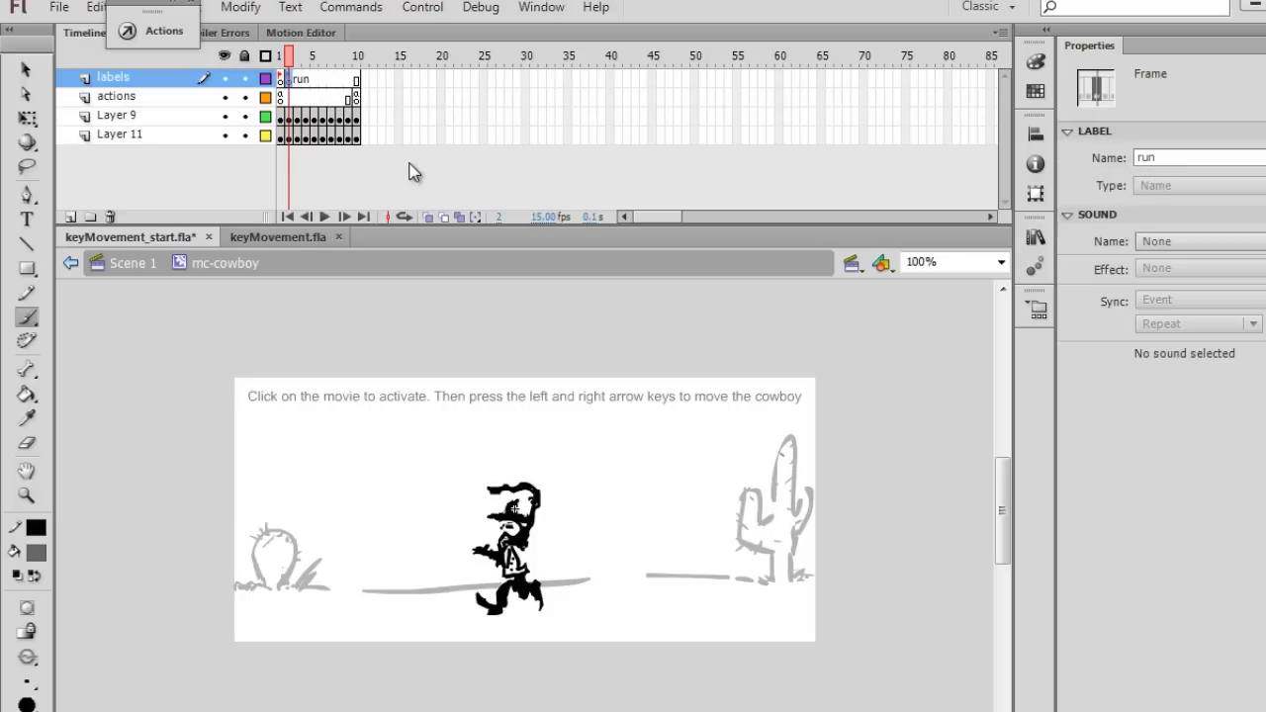
left_click(292, 59)
left_click(292, 82)
left_click(282, 58)
left_click(283, 81)
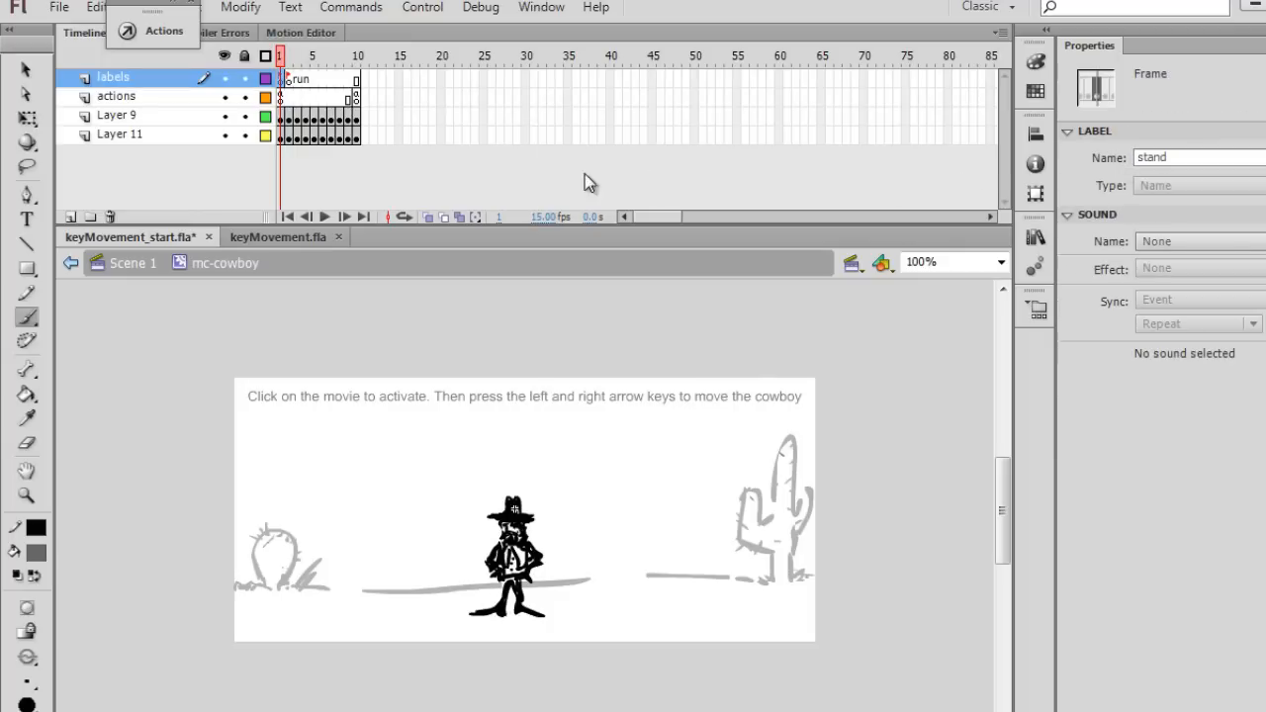
Step: View the gotoAndPlay("run") code on frame 10 of the actions layer, then test the starter movie
left_click(355, 99)
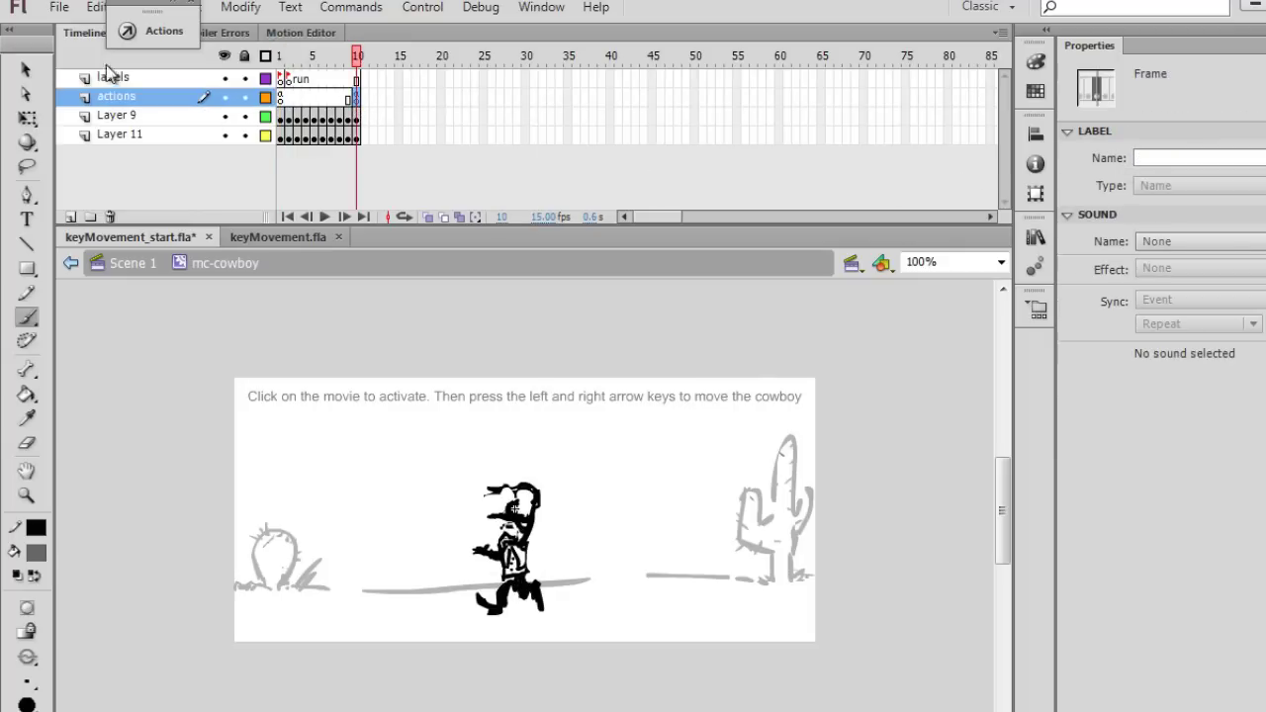
left_click(155, 29)
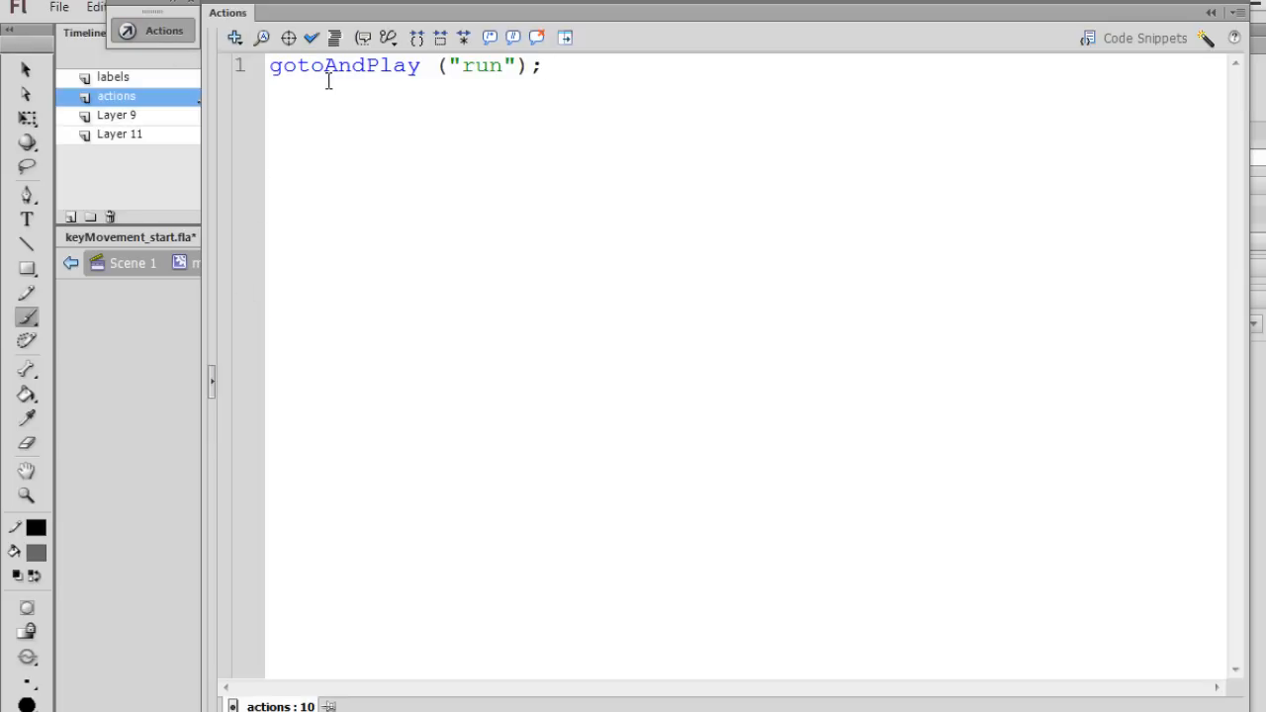
left_click_drag(331, 65, 381, 68)
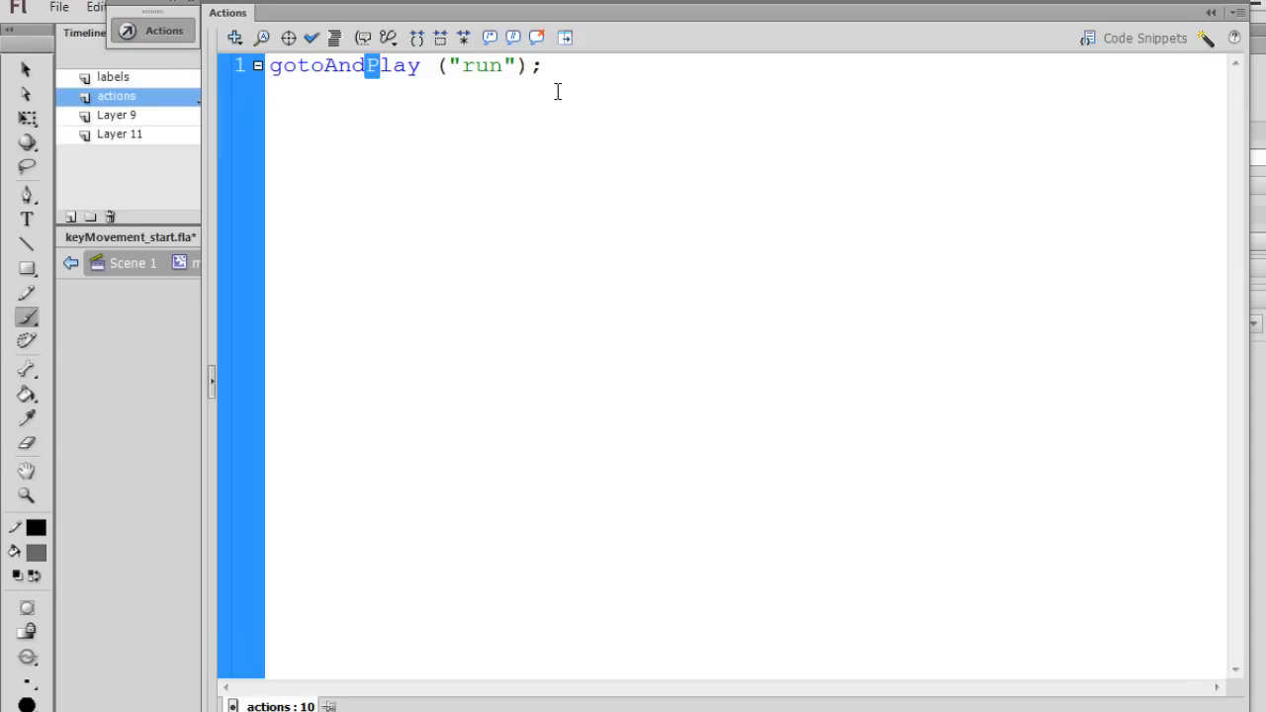
left_click(198, 44)
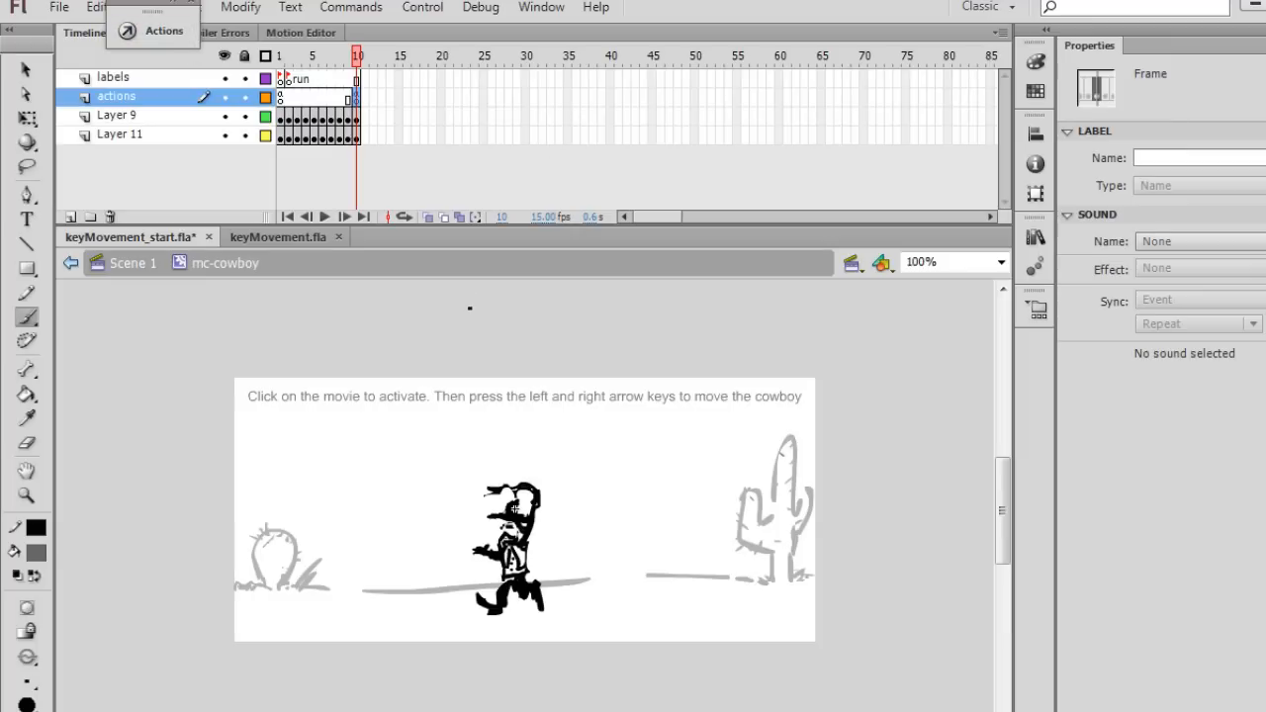
key("ctrl+Return")
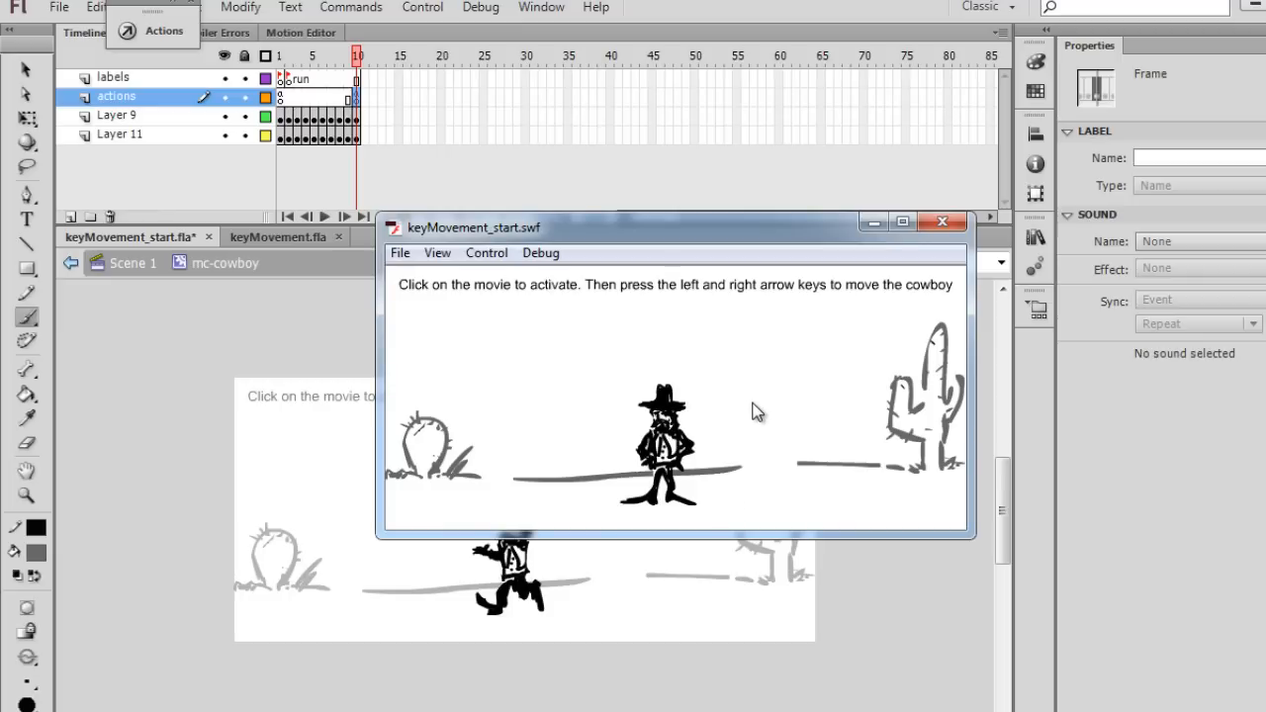
Step: Close the starter test, run the cowboy left and right in the finished movie, then close it
left_click(945, 220)
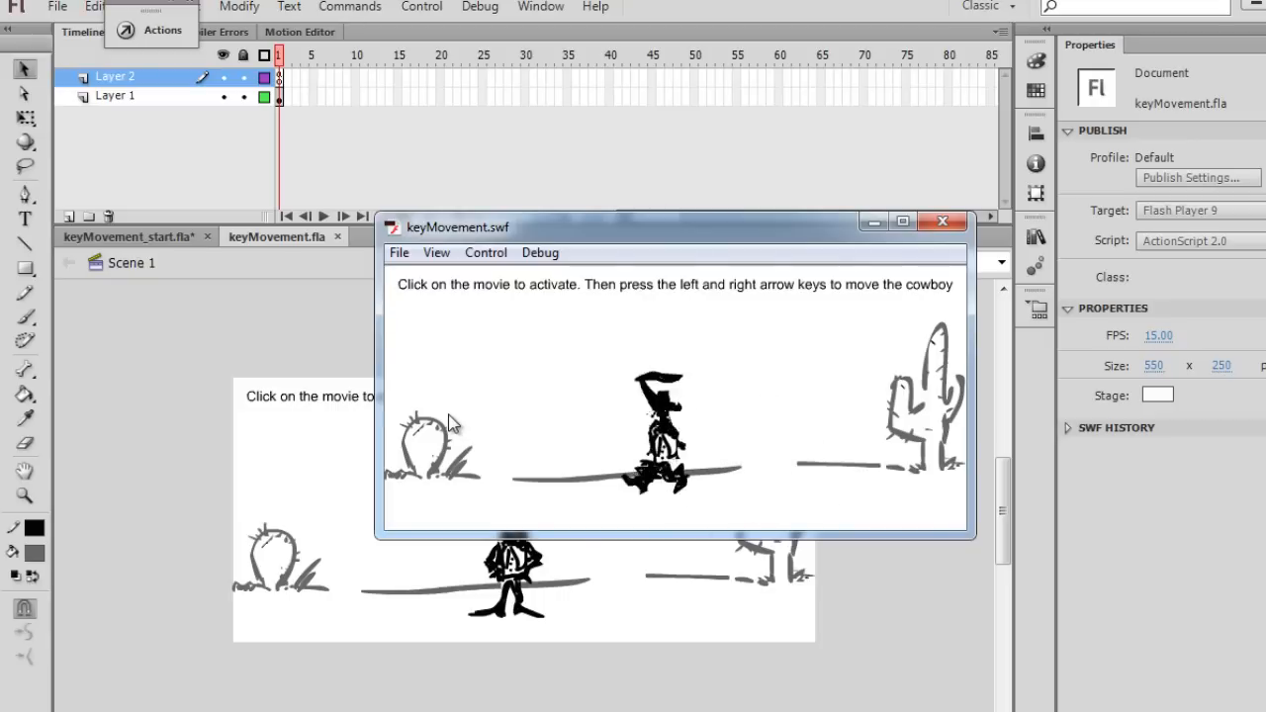
key("Right")
key("Right")
key("Right")
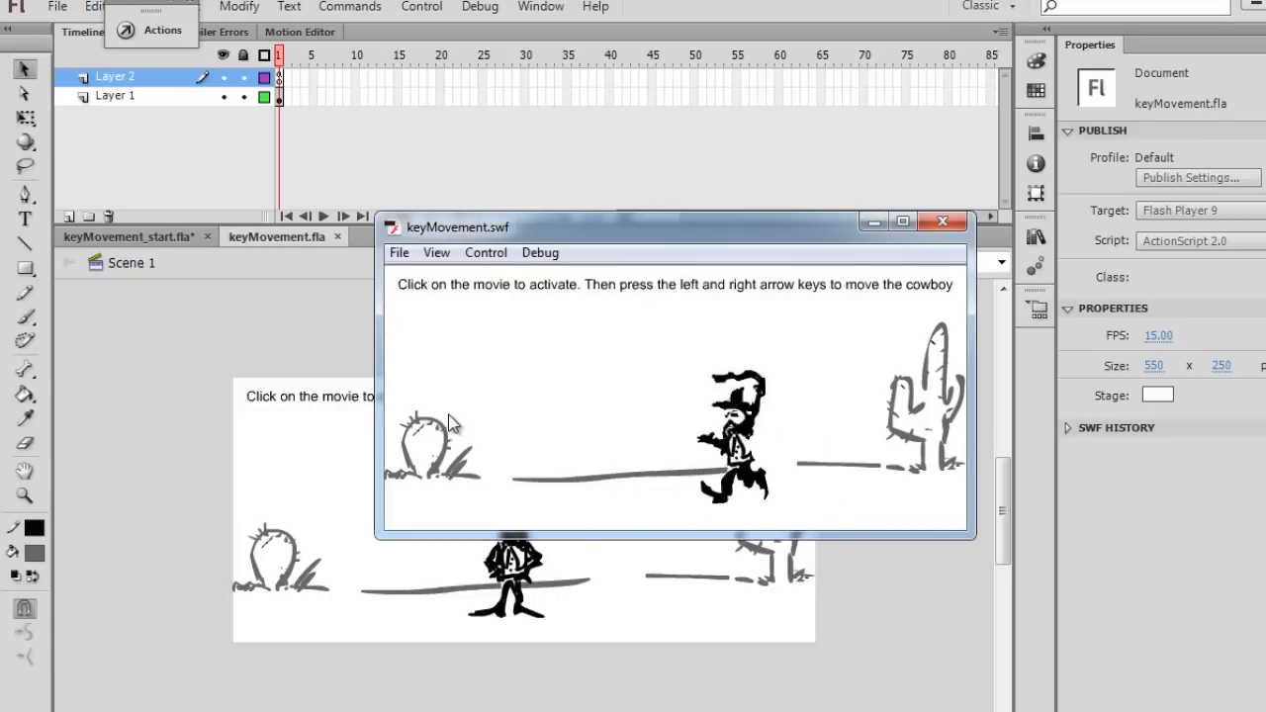
key("Left")
key("Left")
key("Right")
key("Right")
key("Right")
key("Right")
key("Right")
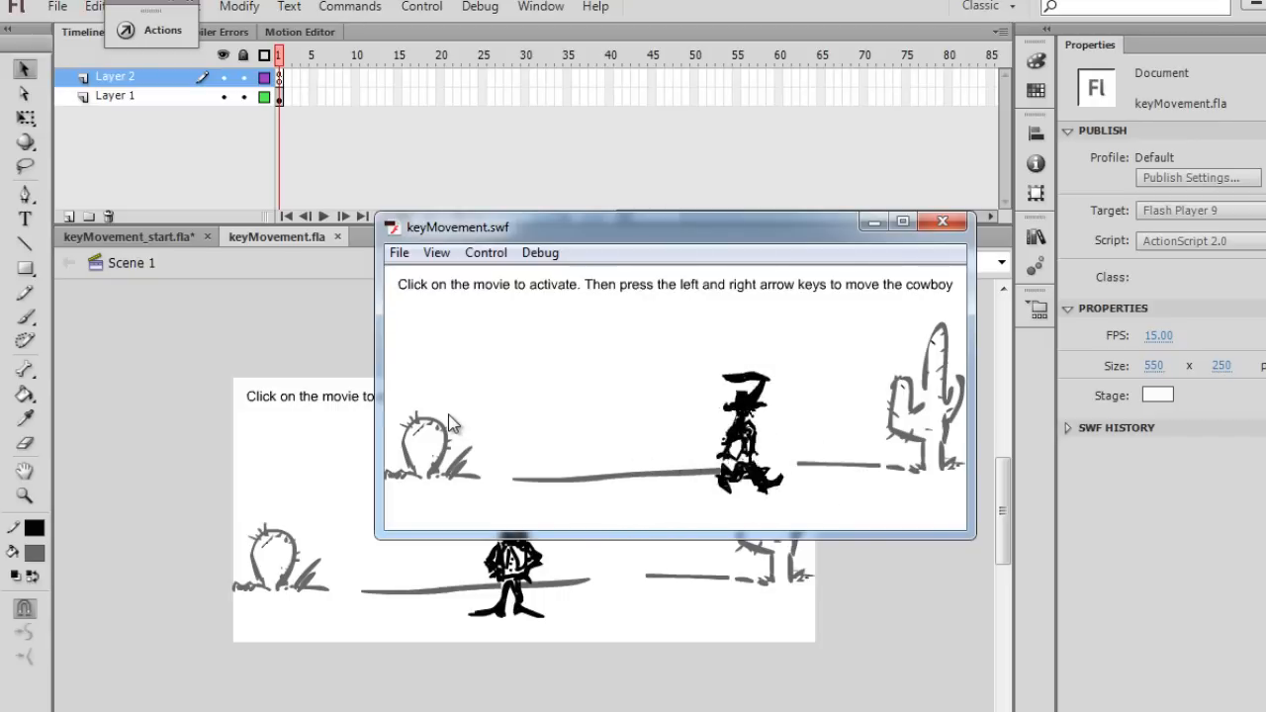
key("Right")
key("Right")
key("Left")
key("Left")
key("Left")
key("Left")
key("Left")
key("Left")
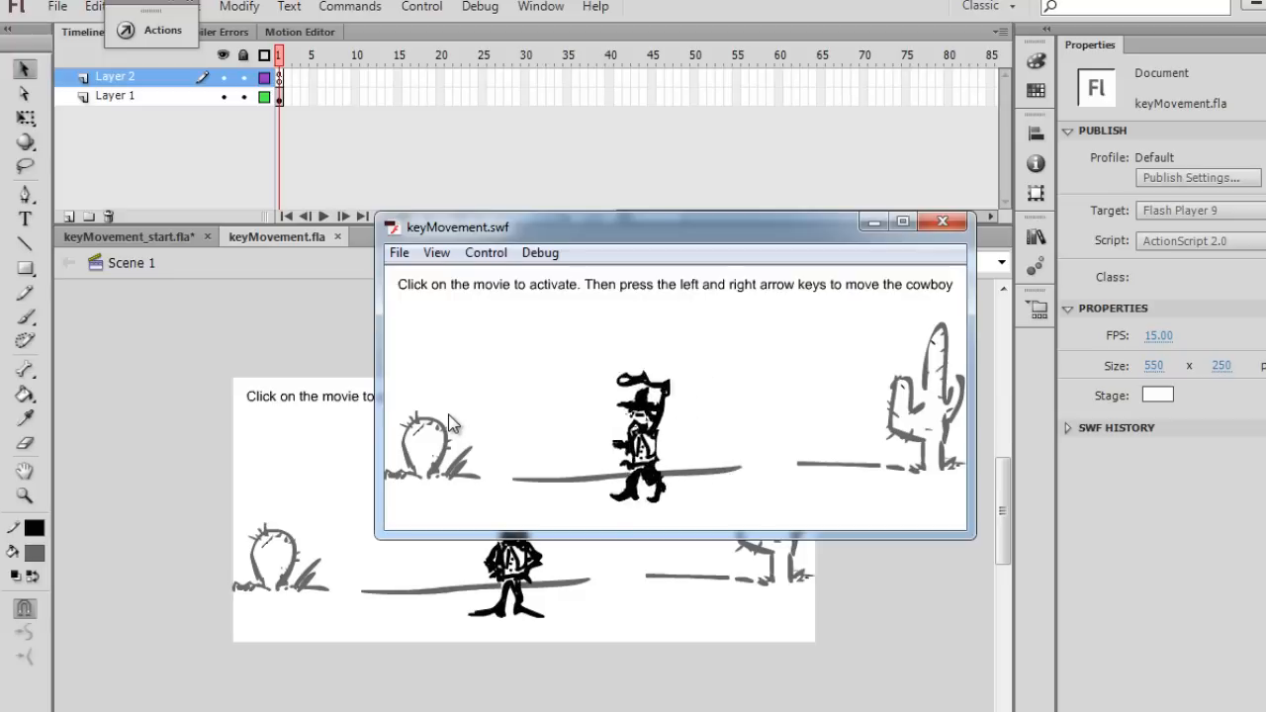
key("Left")
key("Right")
key("Right")
key("Right")
key("Right")
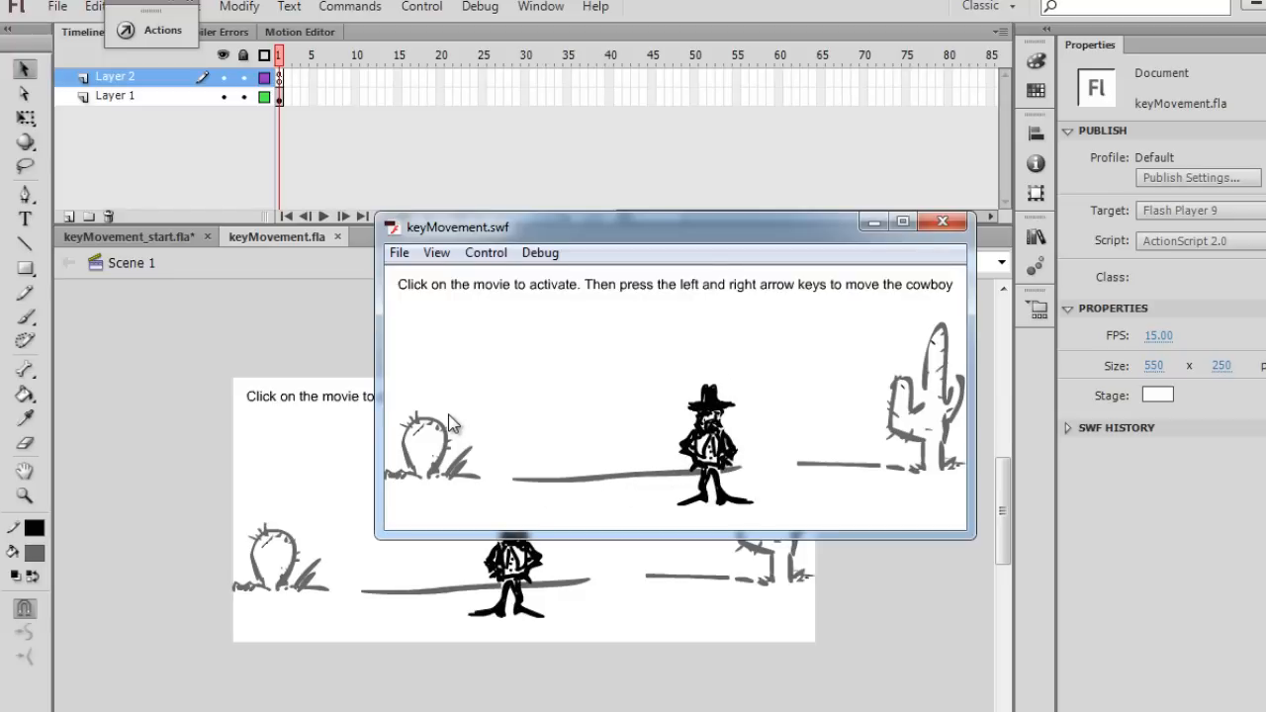
left_click(943, 222)
Step: Return to the keyMovement_start document and switch over to the course web page in Firefox
left_click(145, 240)
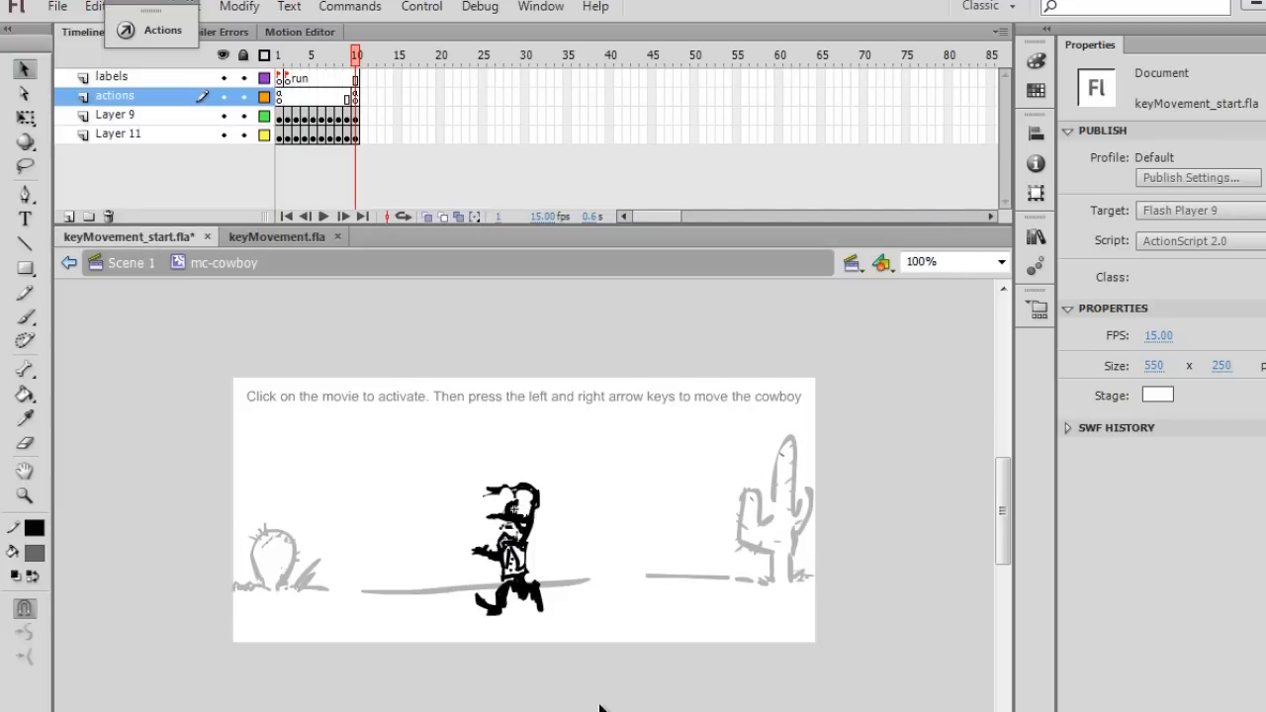
key("alt+Tab")
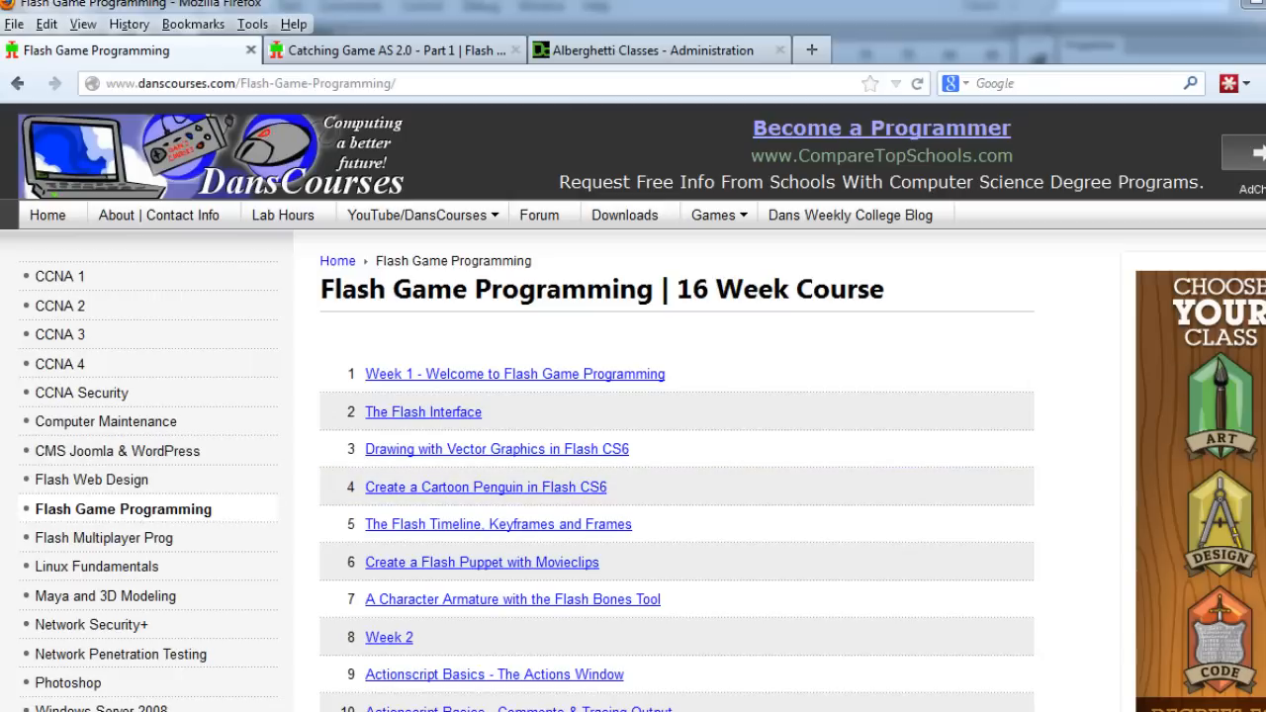
scroll(673, 445, "down", 5)
scroll(673, 445, "down", 3)
scroll(673, 445, "down", 2)
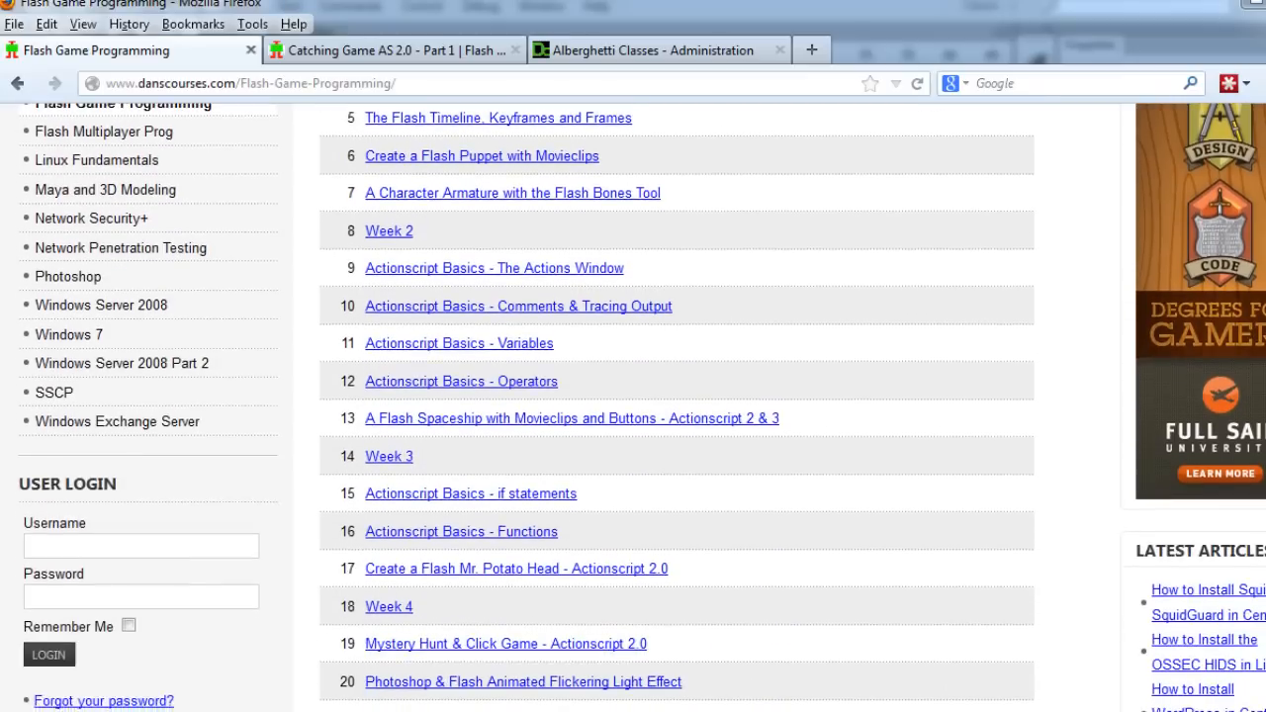
scroll(673, 445, "down", 2)
scroll(505, 482, "down", 2)
scroll(505, 482, "down", 2)
scroll(504, 482, "down", 1)
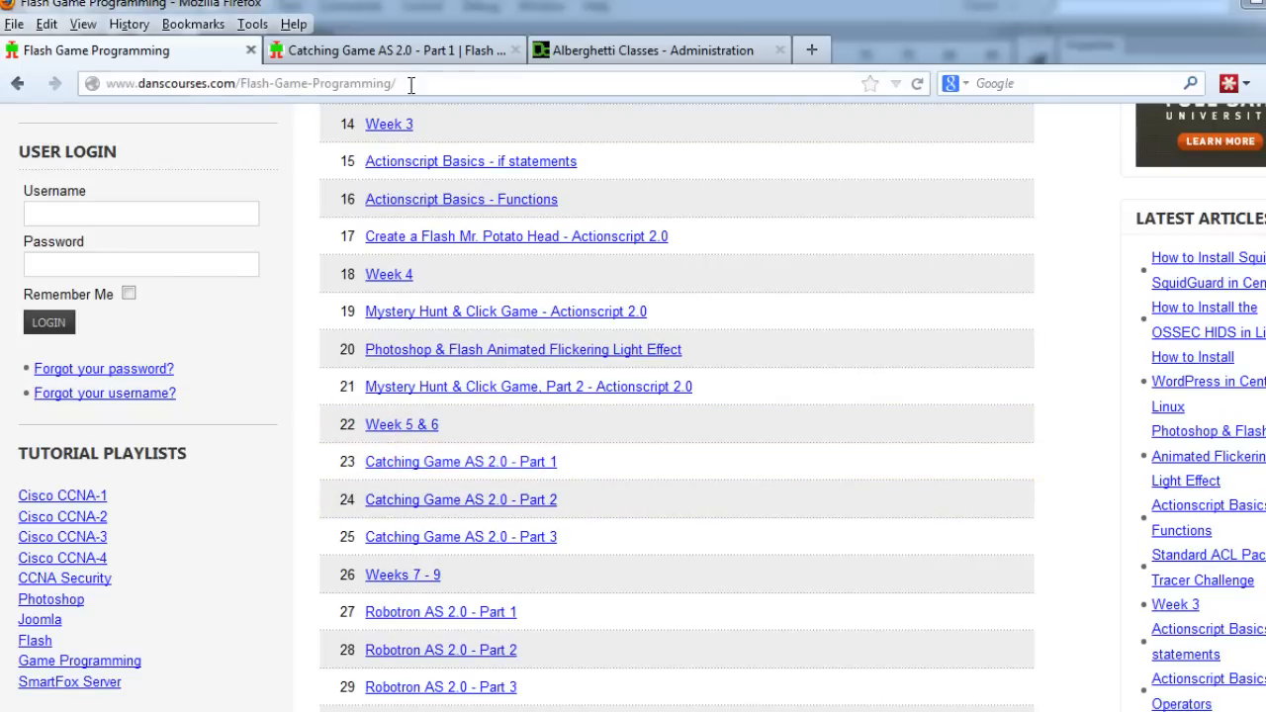
Step: Show the Catching Game AS 2.0 - Part 1 tutorial page on the DansCourses site
left_click(393, 51)
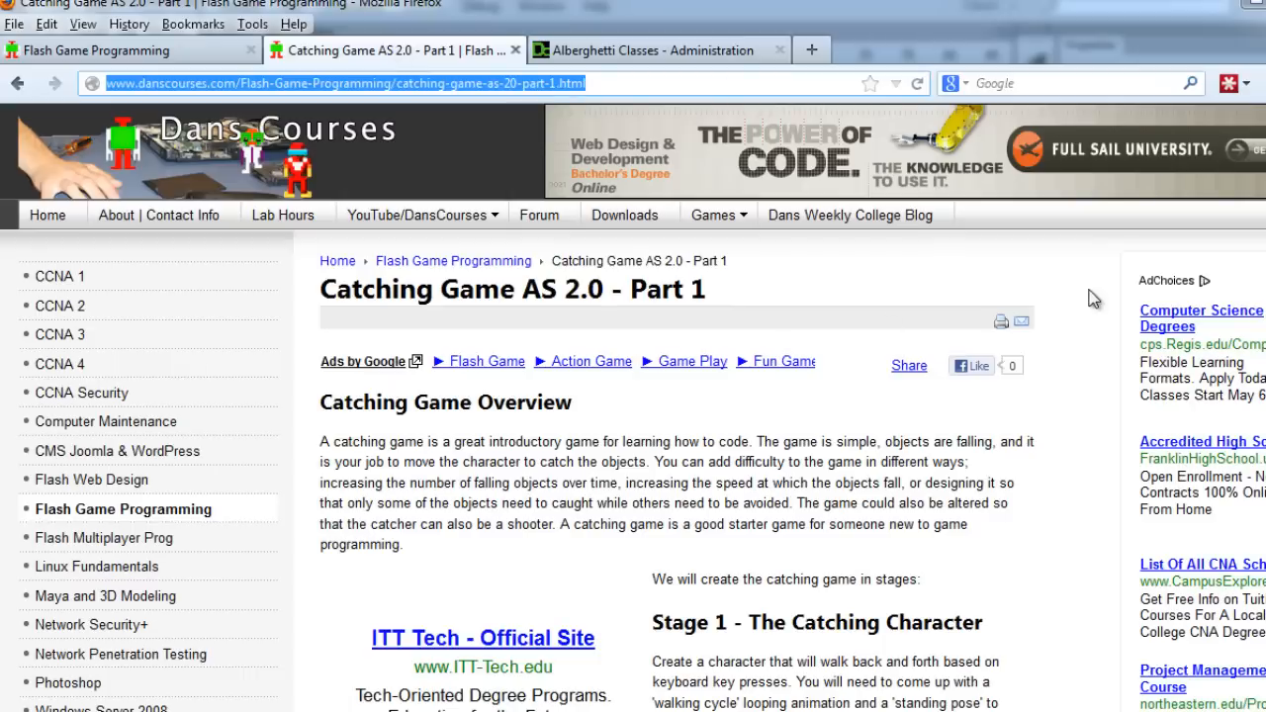
scroll(932, 422, "down", 4)
scroll(932, 423, "down", 3)
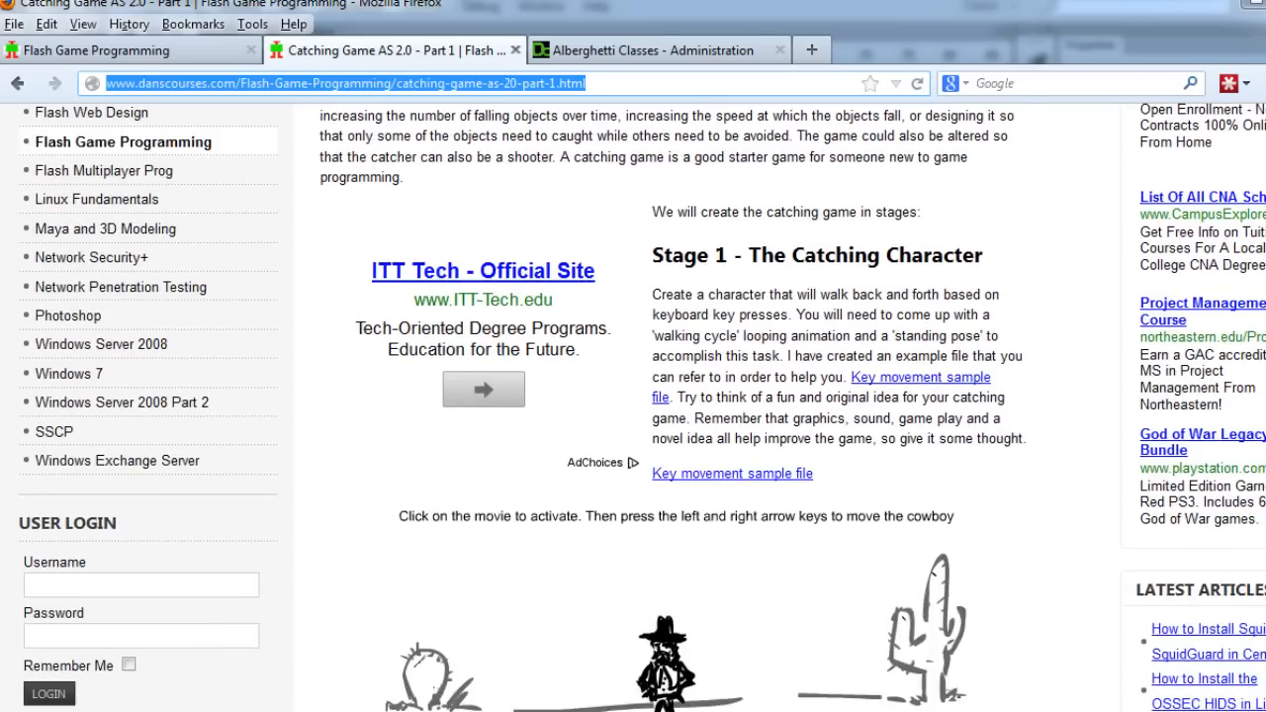
scroll(932, 423, "down", 2)
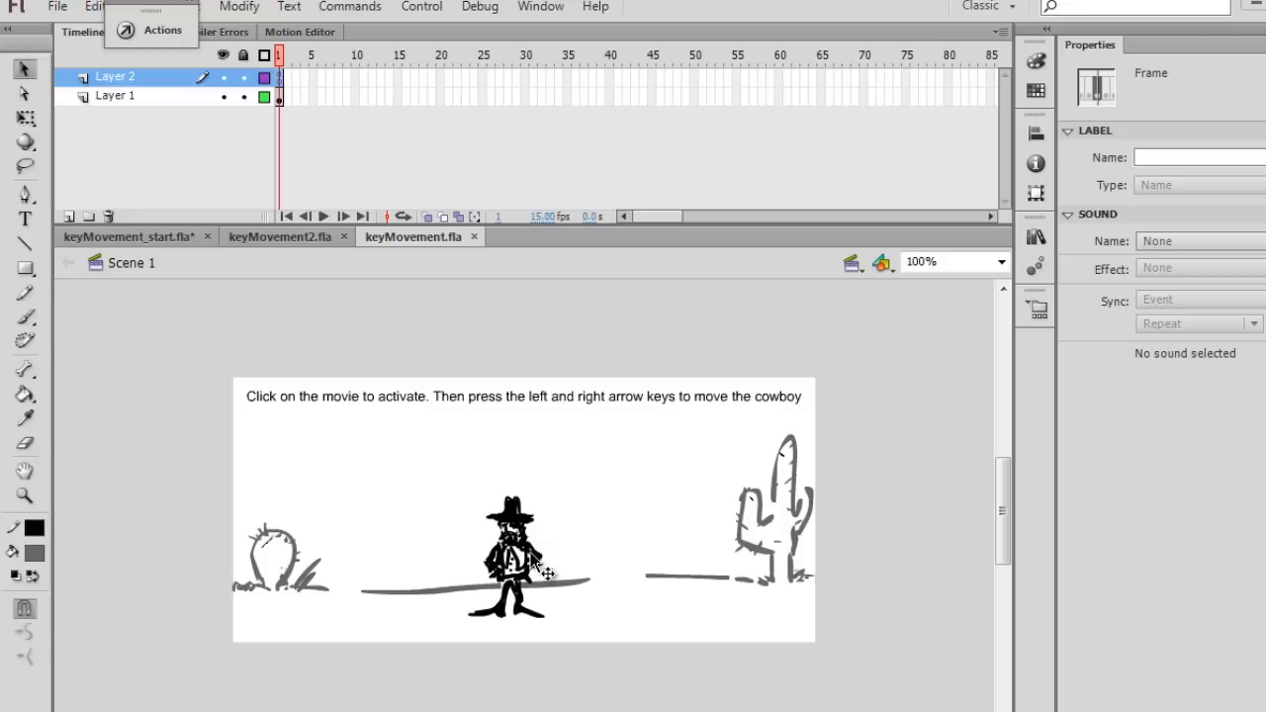
Step: Enter the cowboy clip and scrub through its run-cycle frames to preview each pose
left_click(506, 564)
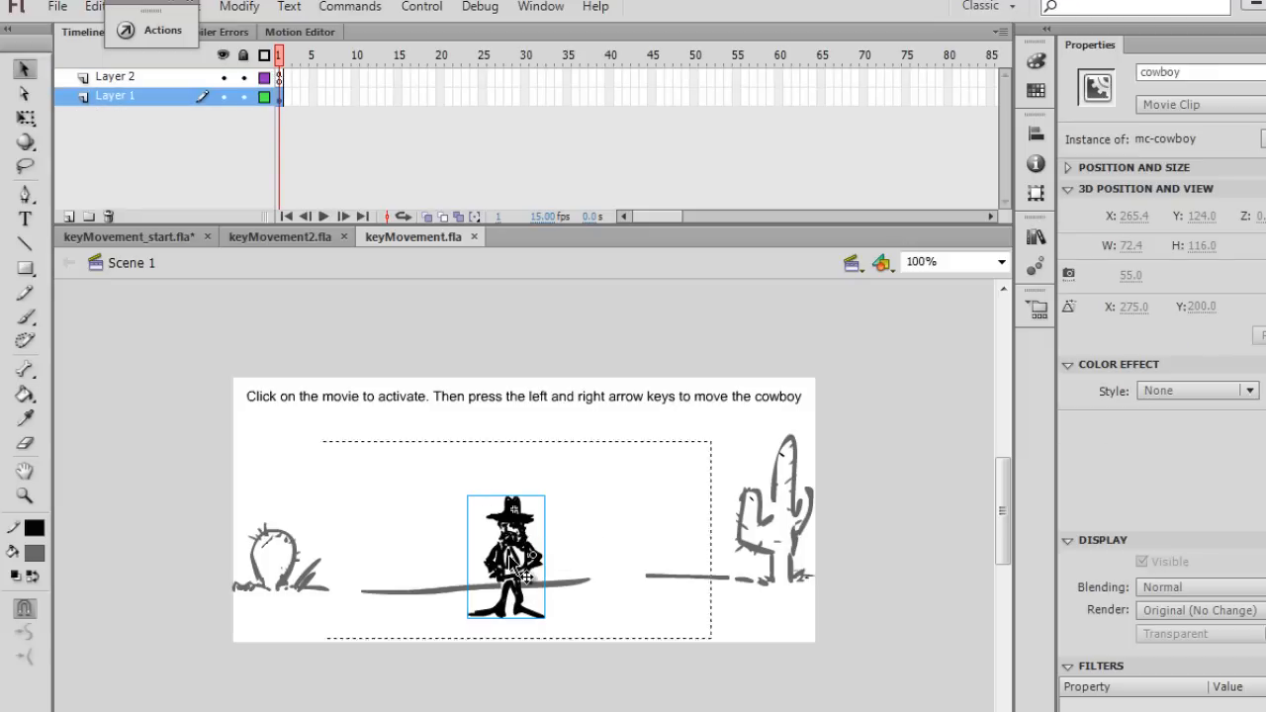
double_click(508, 555)
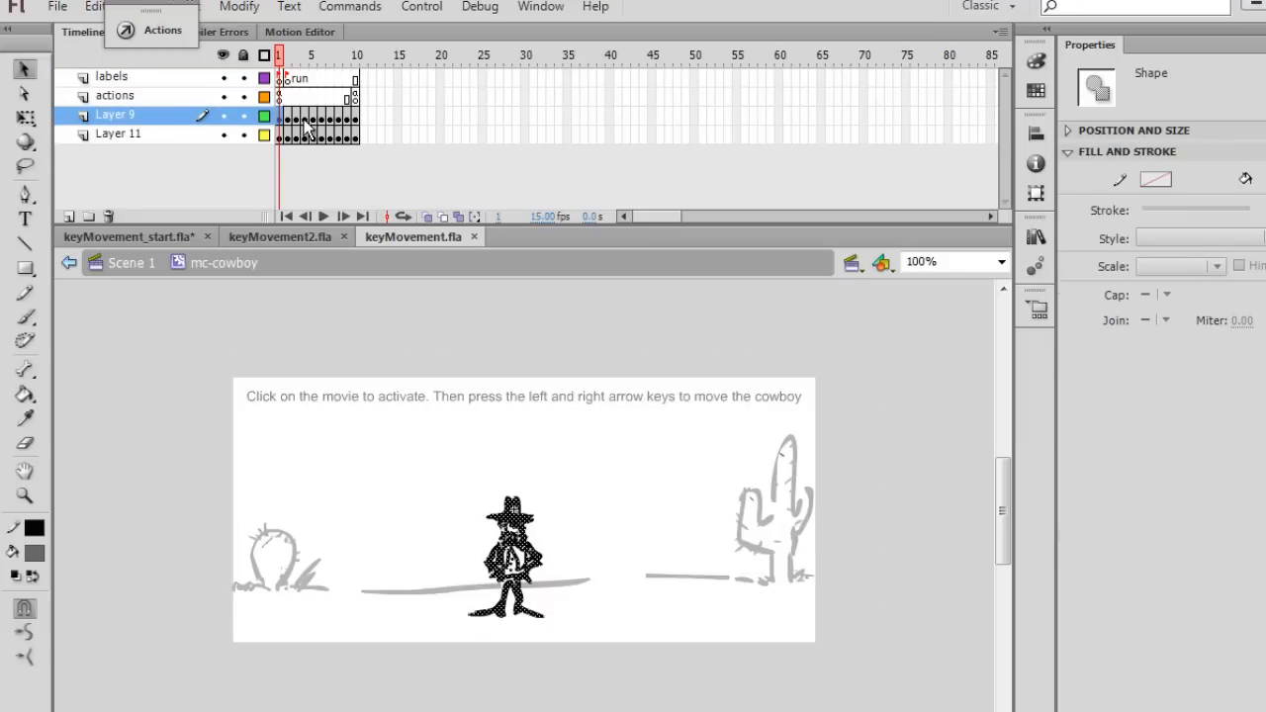
left_click_drag(308, 127, 322, 140)
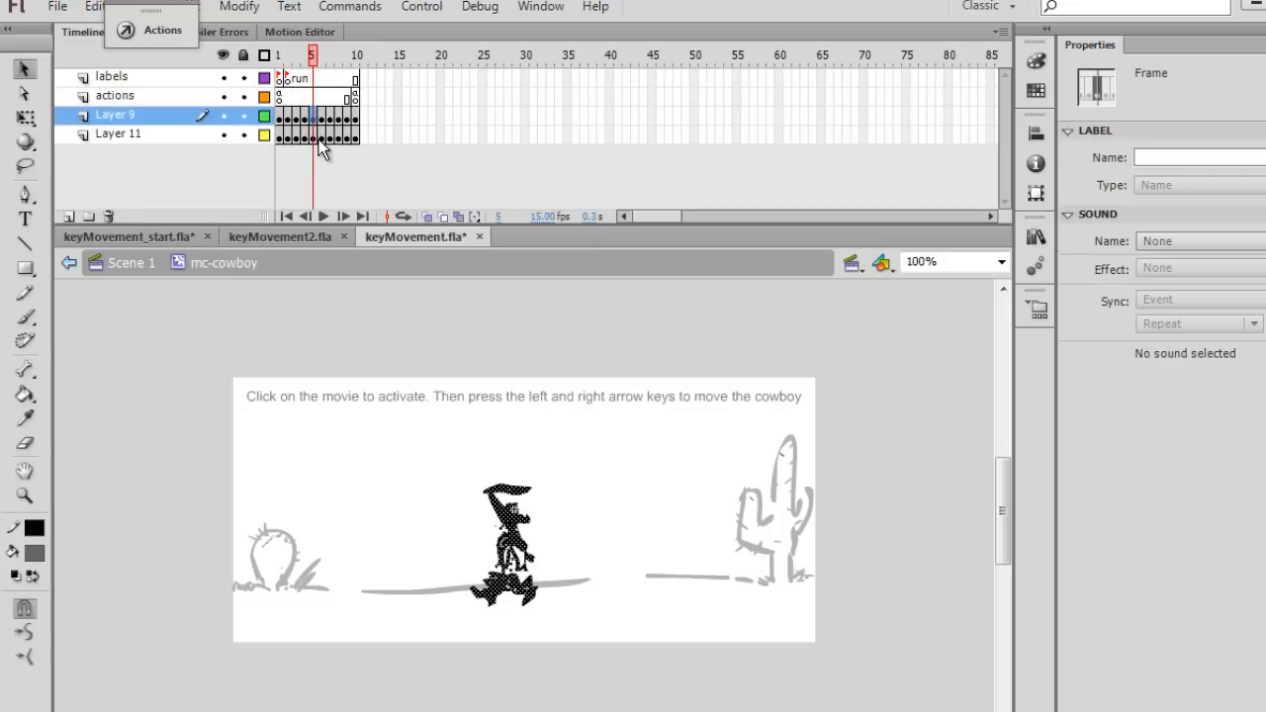
left_click(319, 140)
left_click(329, 120)
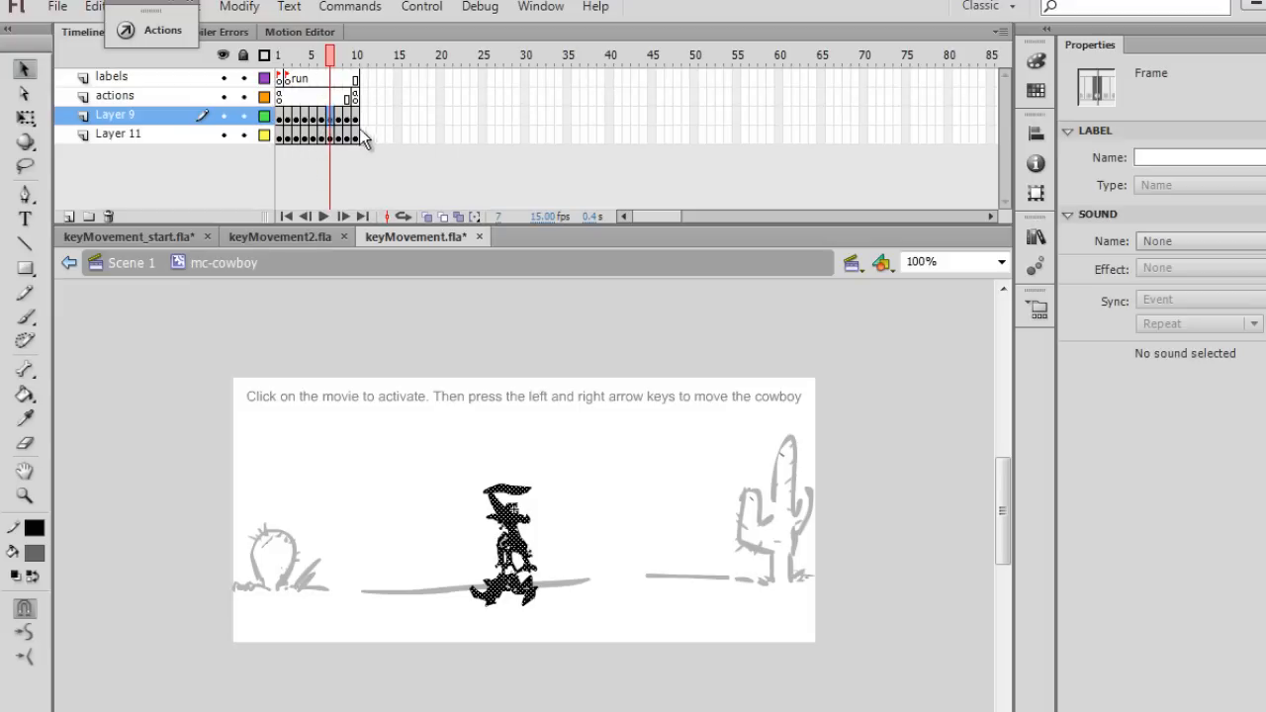
left_click(297, 119)
left_click(298, 135)
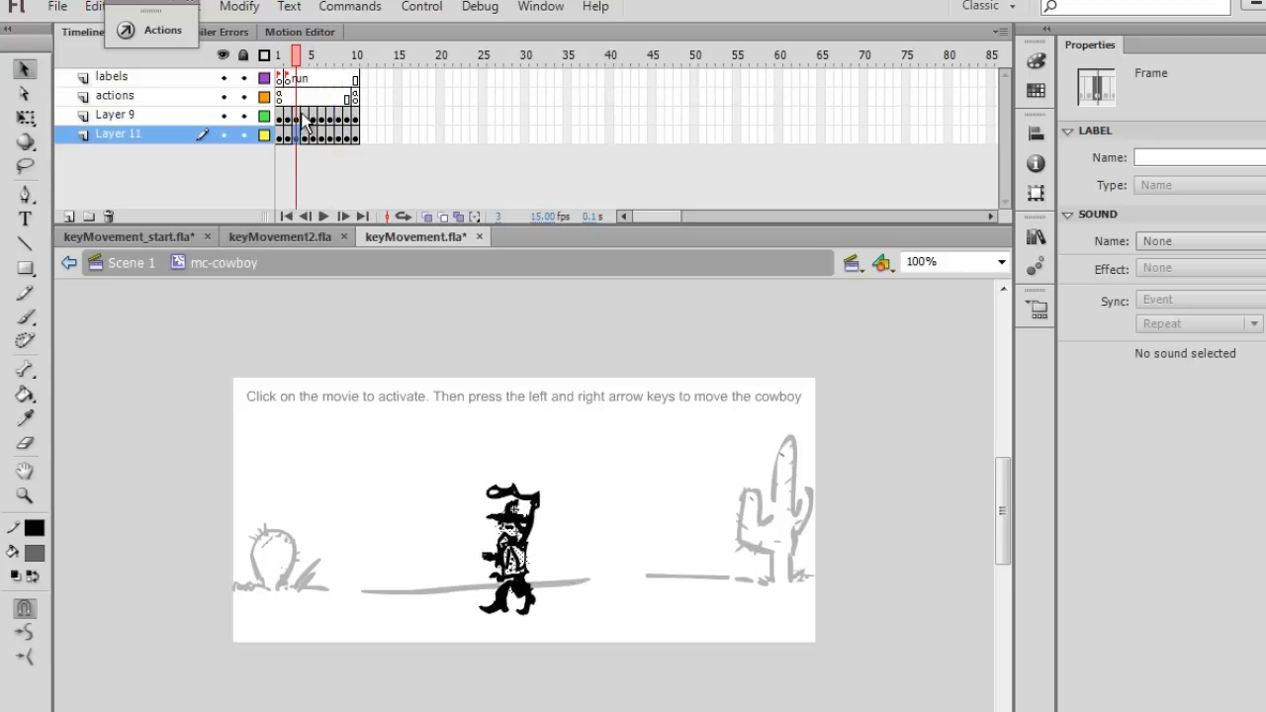
left_click(307, 119)
left_click(324, 118)
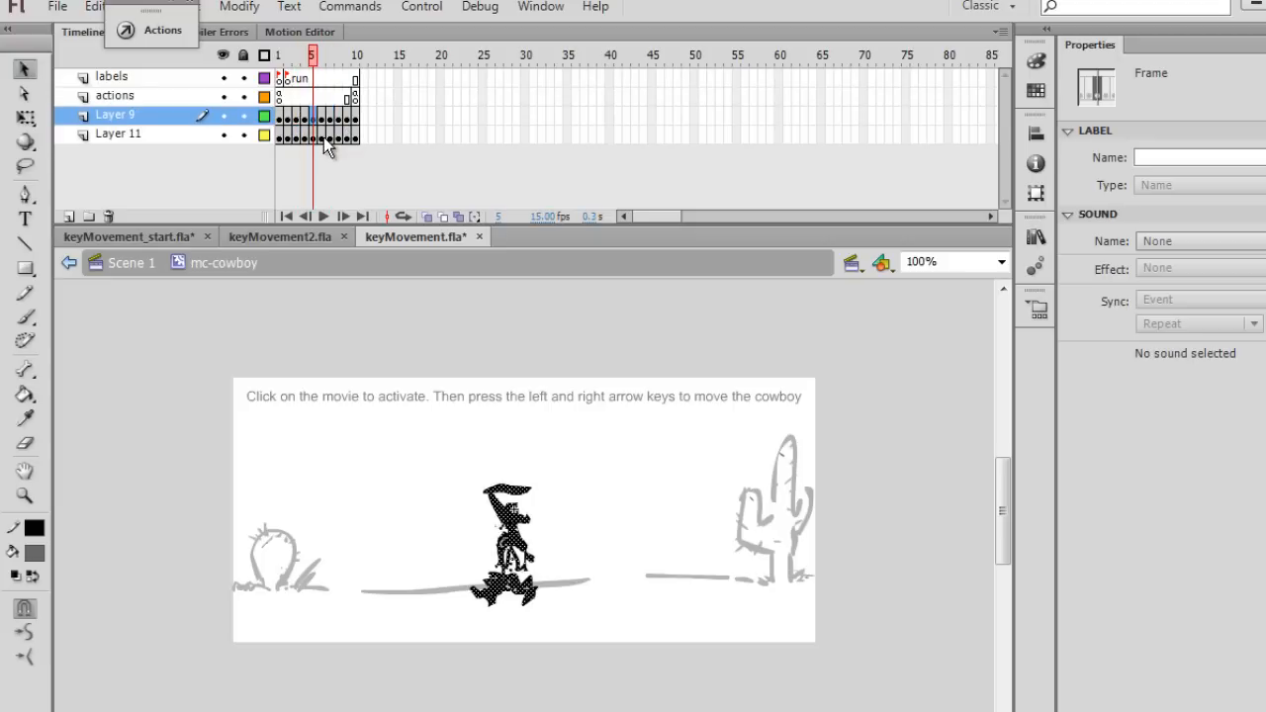
left_click(324, 138)
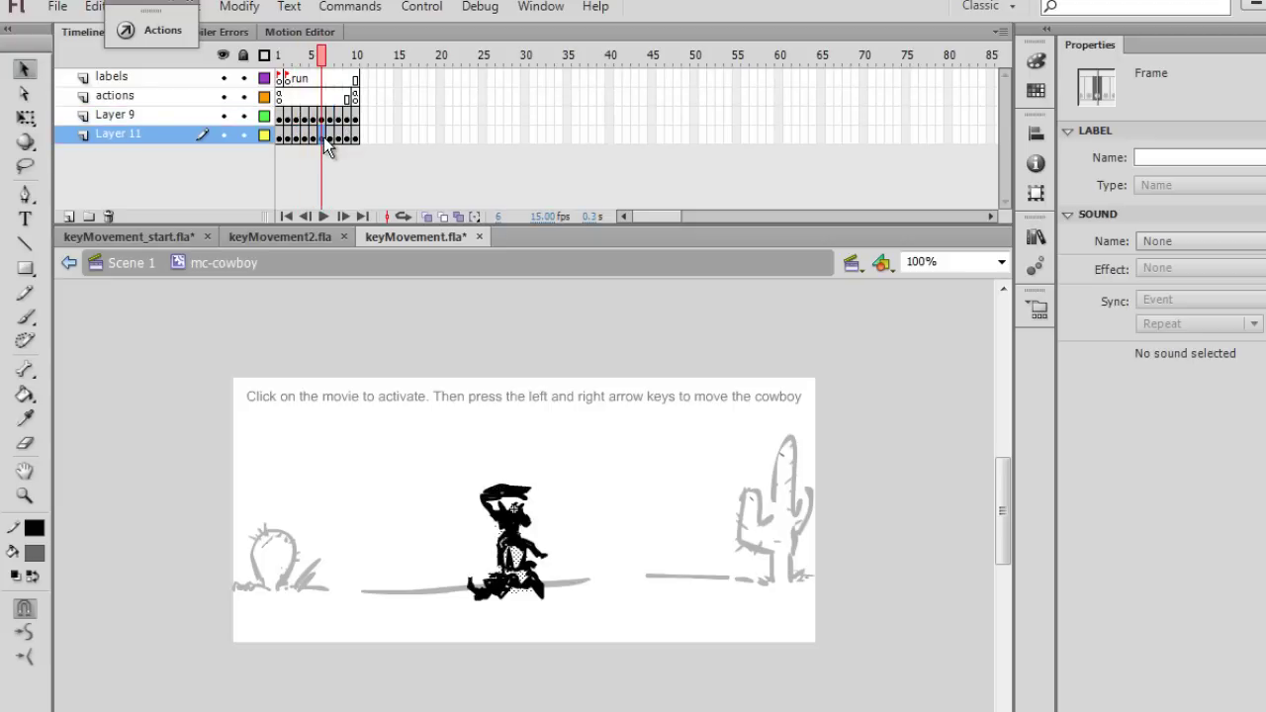
Step: Return to Scene 1 and open the script on Layer 2's first frame in the Actions panel
left_click(131, 264)
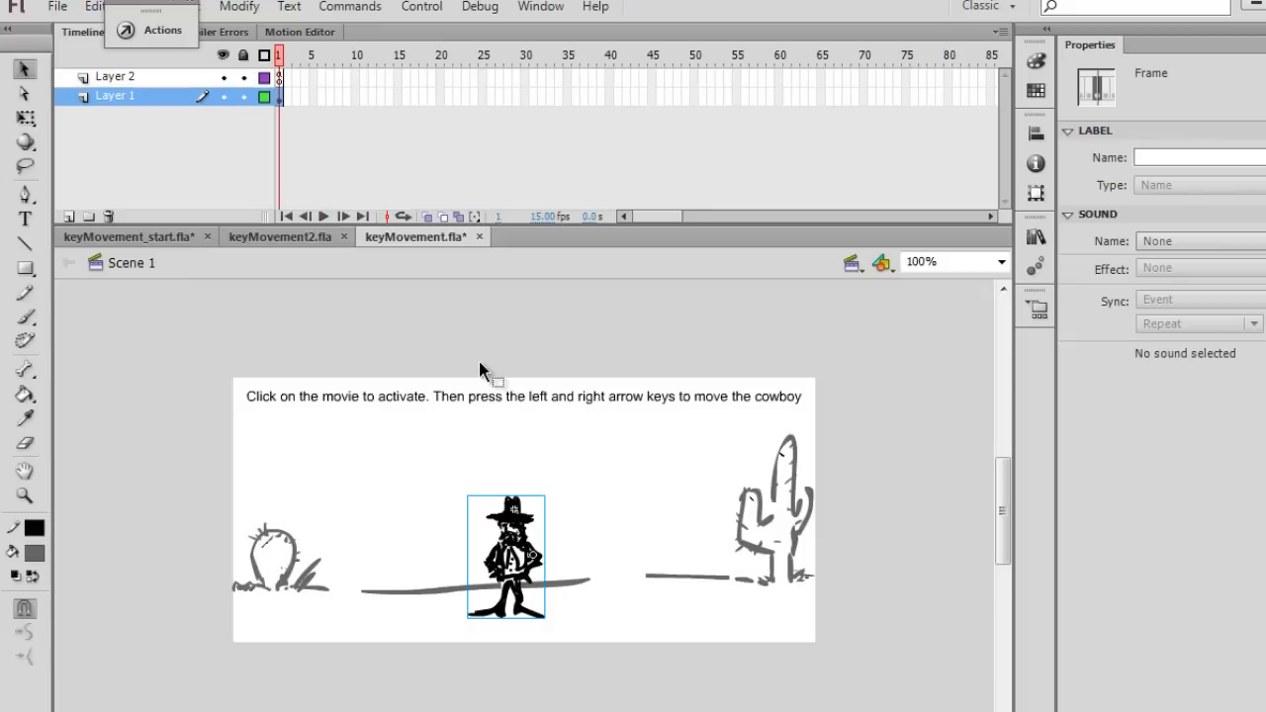
left_click(278, 79)
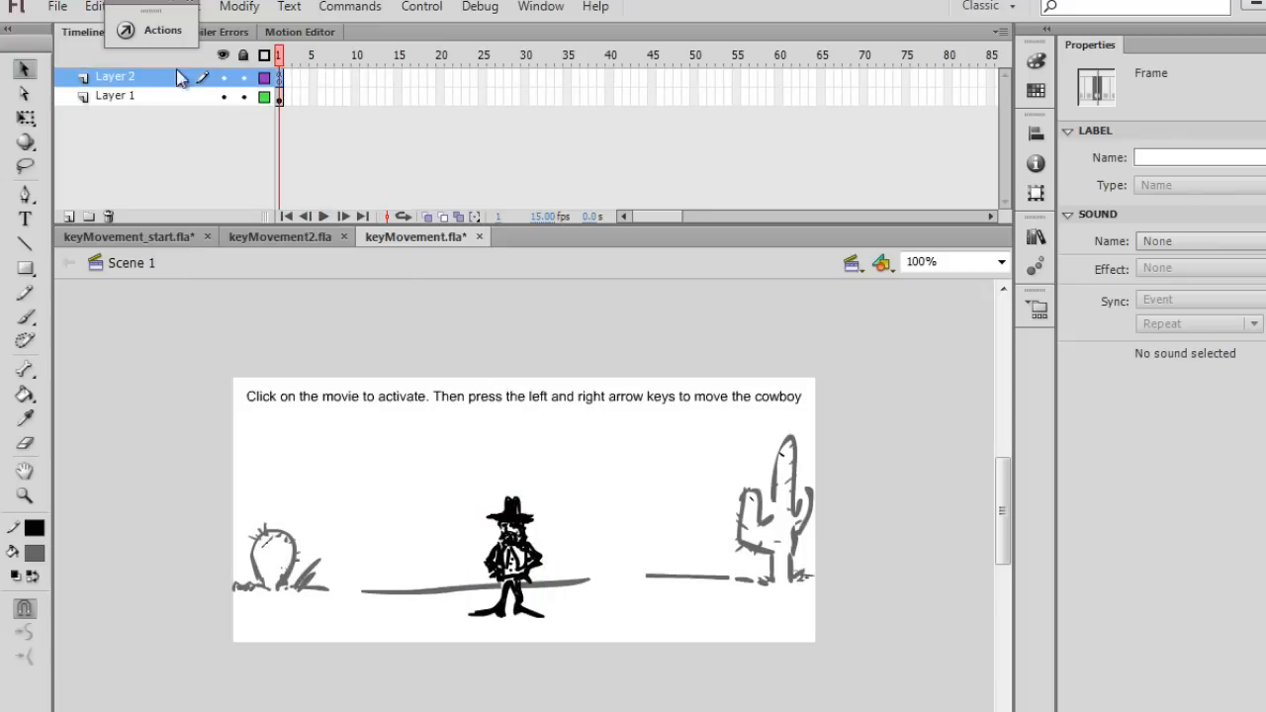
left_click(150, 30)
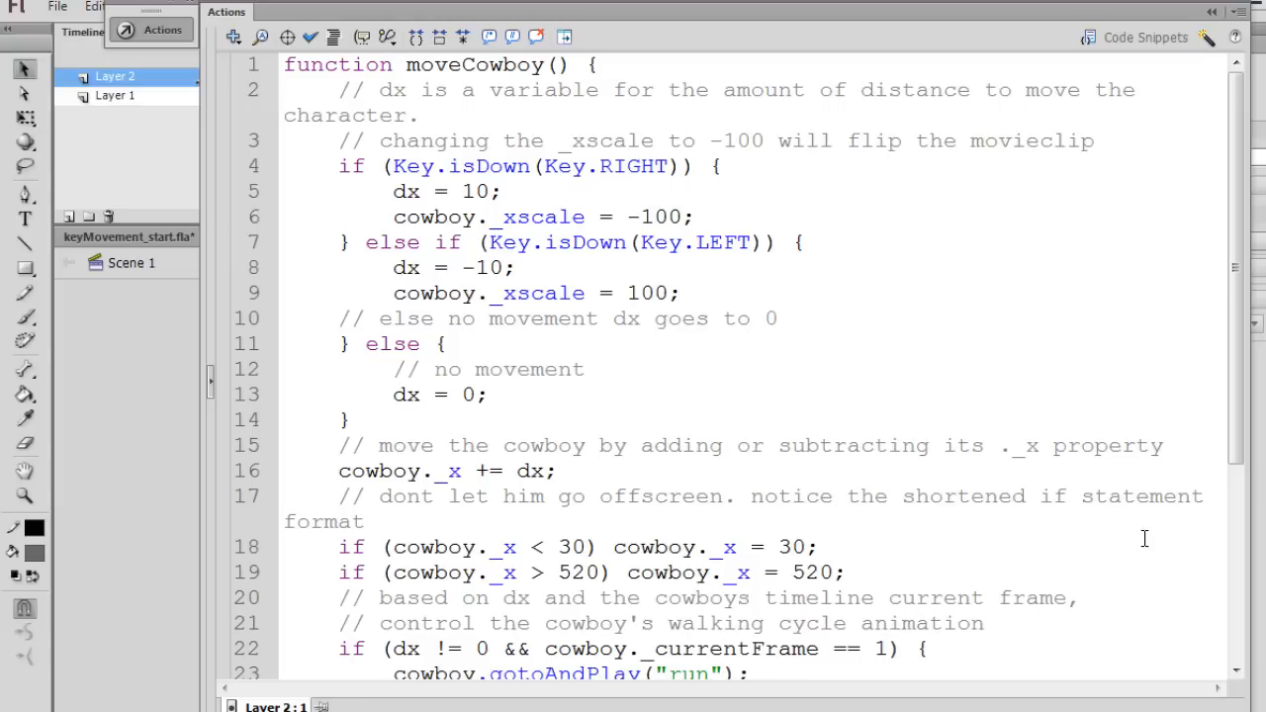
Step: Delete the dx/flipping comments and the 'else no movement' comment from moveCowboy
mouse_move(343, 94)
left_mouse_down()
mouse_move(483, 141)
mouse_move(1176, 151)
left_mouse_up()
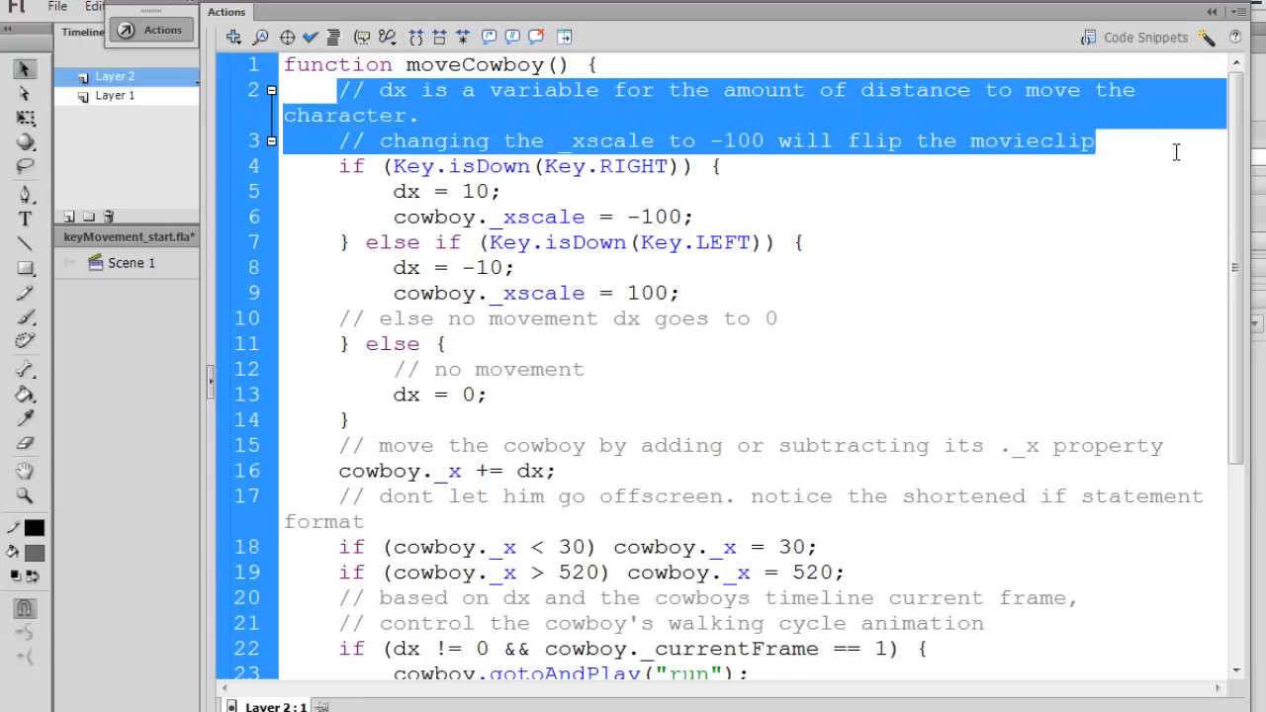
key("Delete")
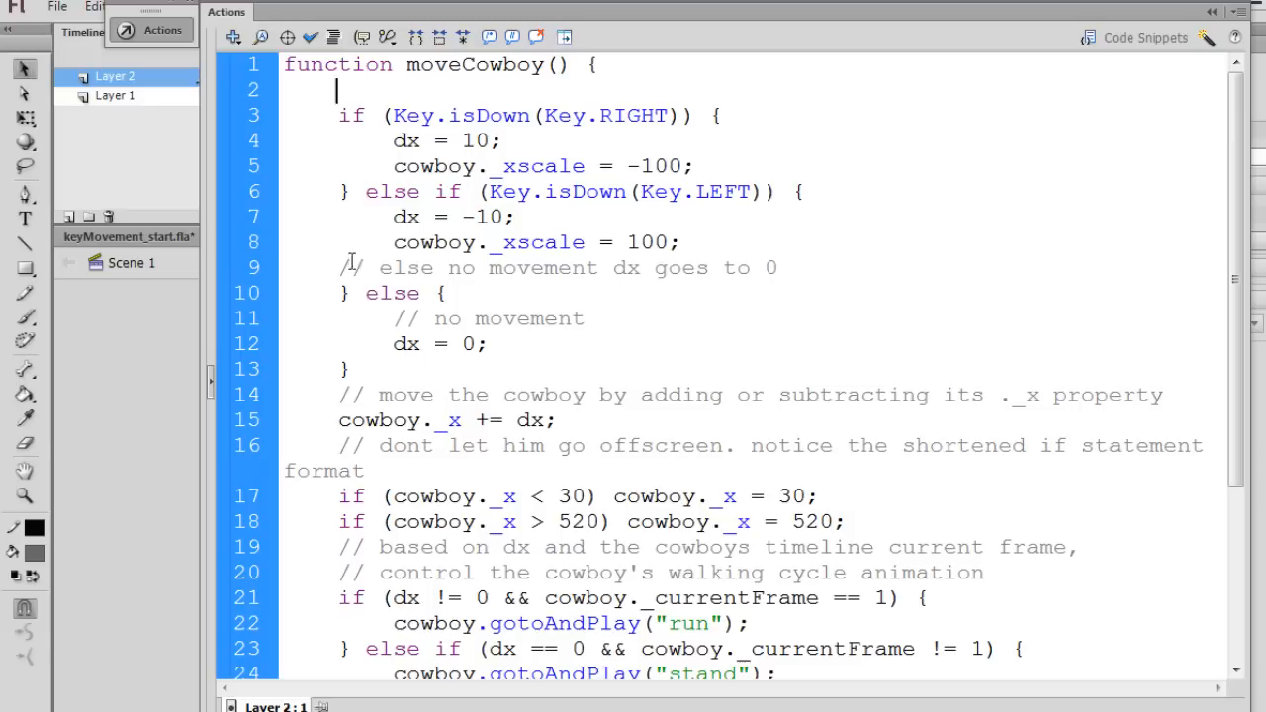
mouse_move(339, 267)
left_mouse_down()
mouse_move(698, 297)
mouse_move(833, 275)
left_mouse_up()
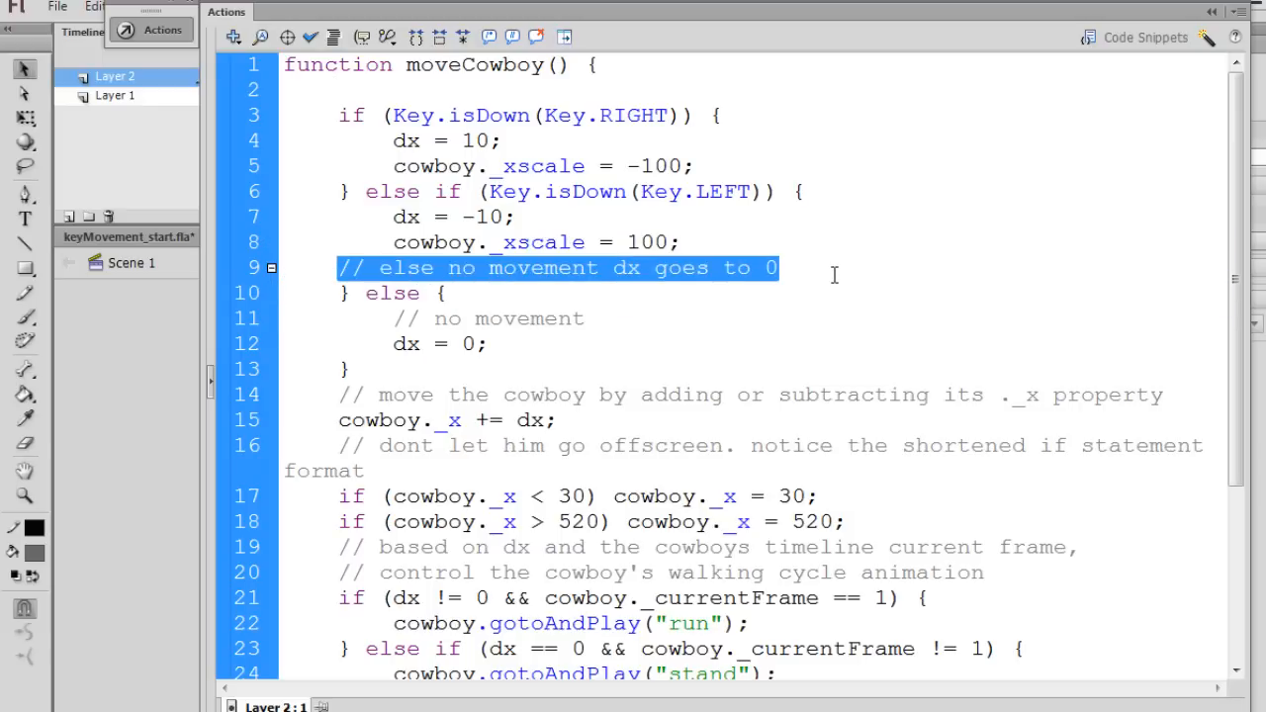
key("Delete")
key("BackSpace")
key("BackSpace")
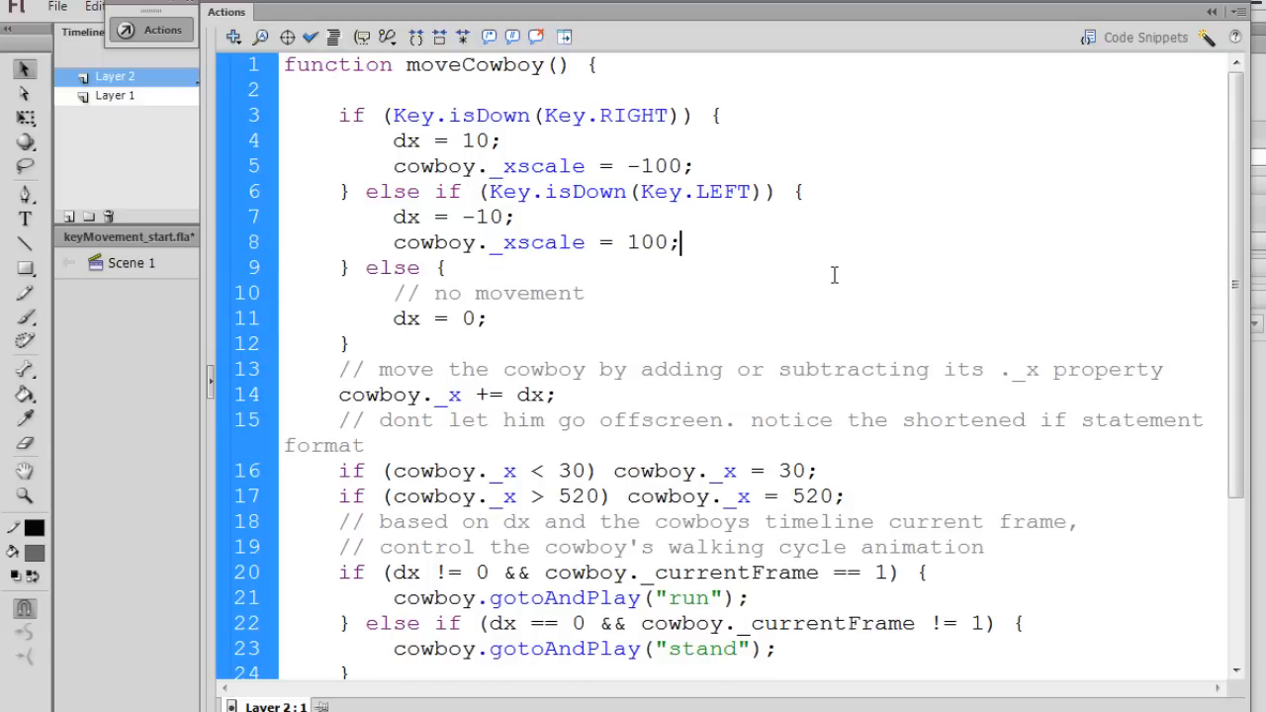
Step: Delete the 'no movement' comment, its leftover line, and the move-the-cowboy comment
left_click_drag(393, 318, 672, 294)
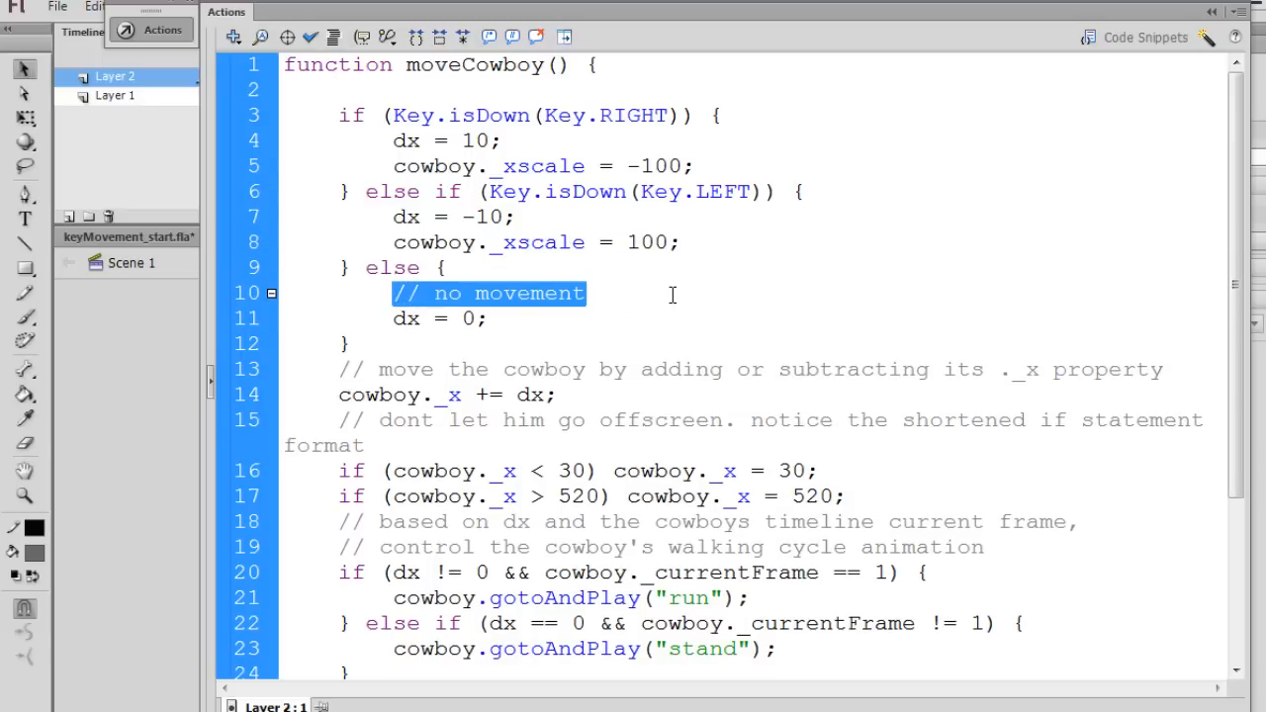
key("Delete")
key("BackSpace")
key("BackSpace")
key("BackSpace")
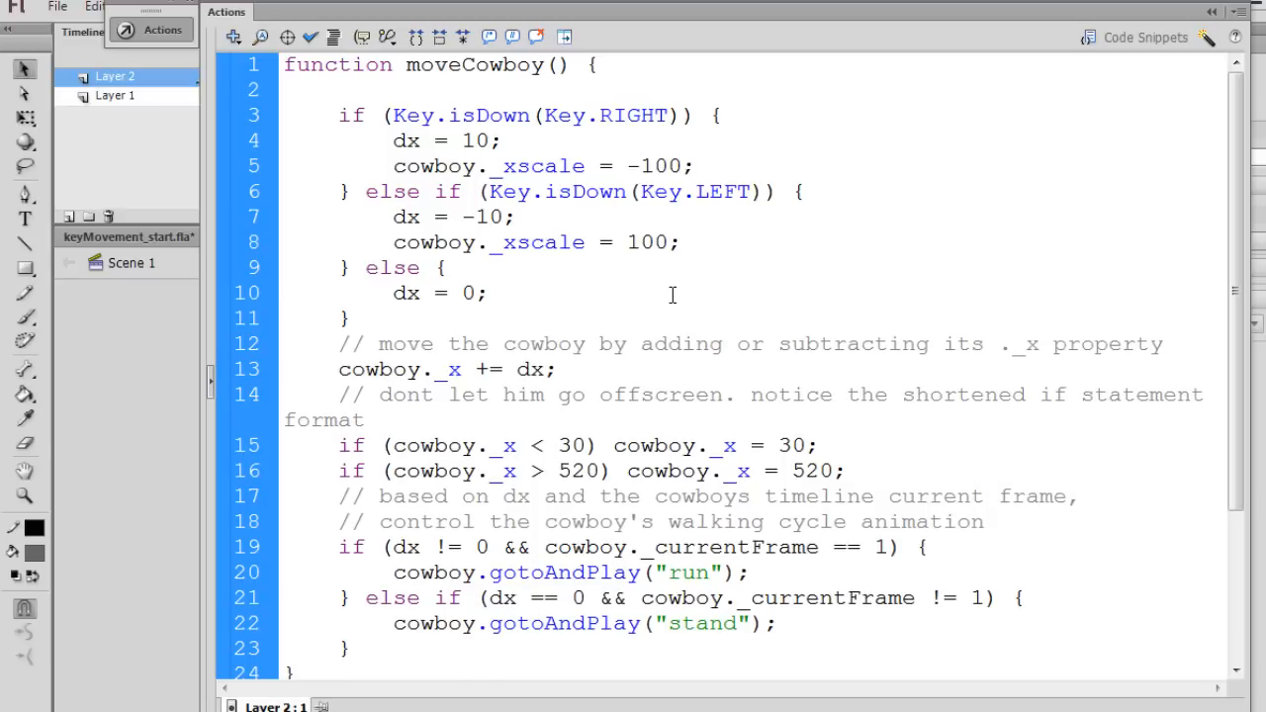
mouse_move(356, 319)
left_mouse_down()
mouse_move(341, 352)
mouse_move(1166, 346)
left_mouse_up()
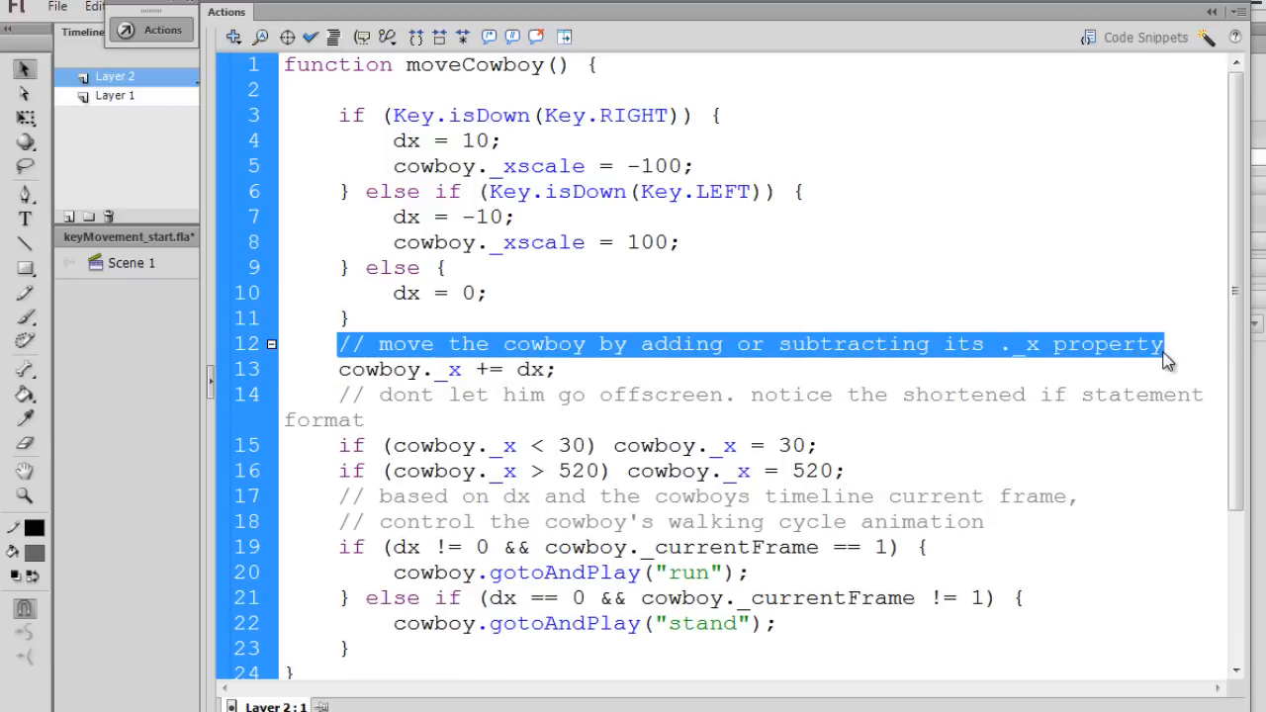
key("Delete")
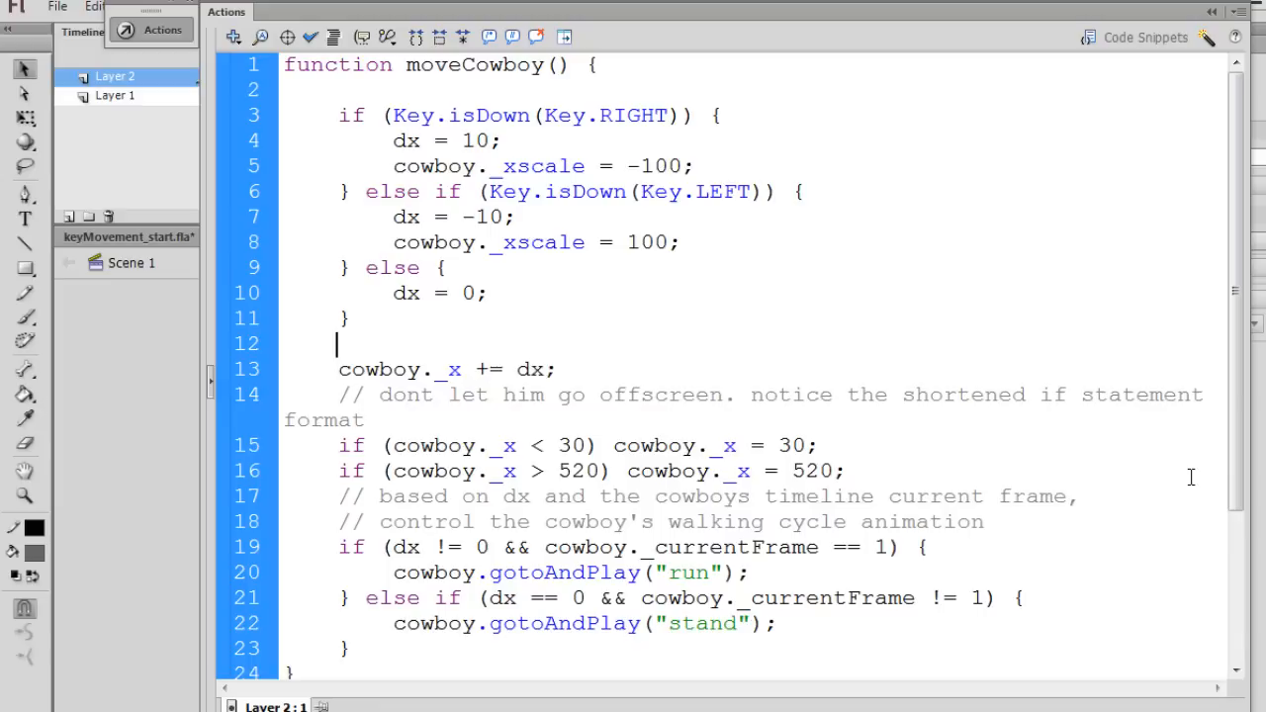
Step: Wrap the whole starter script in a /* */ block comment from line 1 to after the last brace
left_click(283, 65)
key("Return")
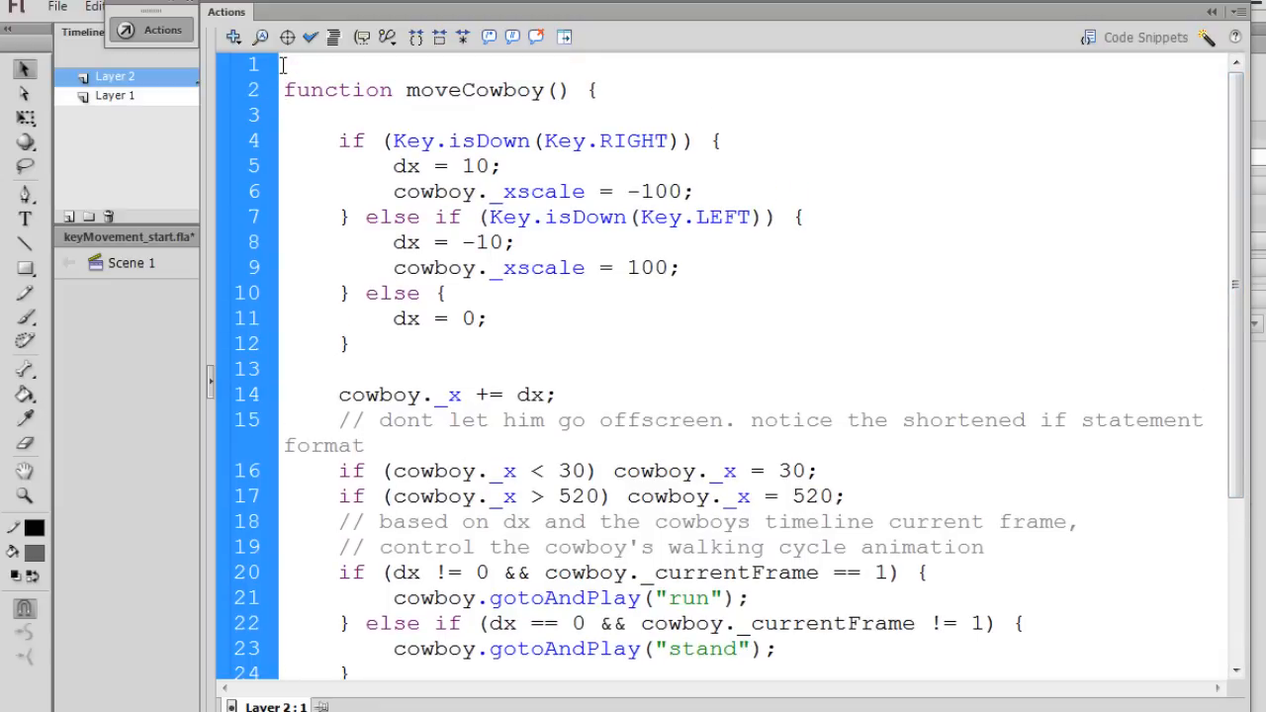
type("/*")
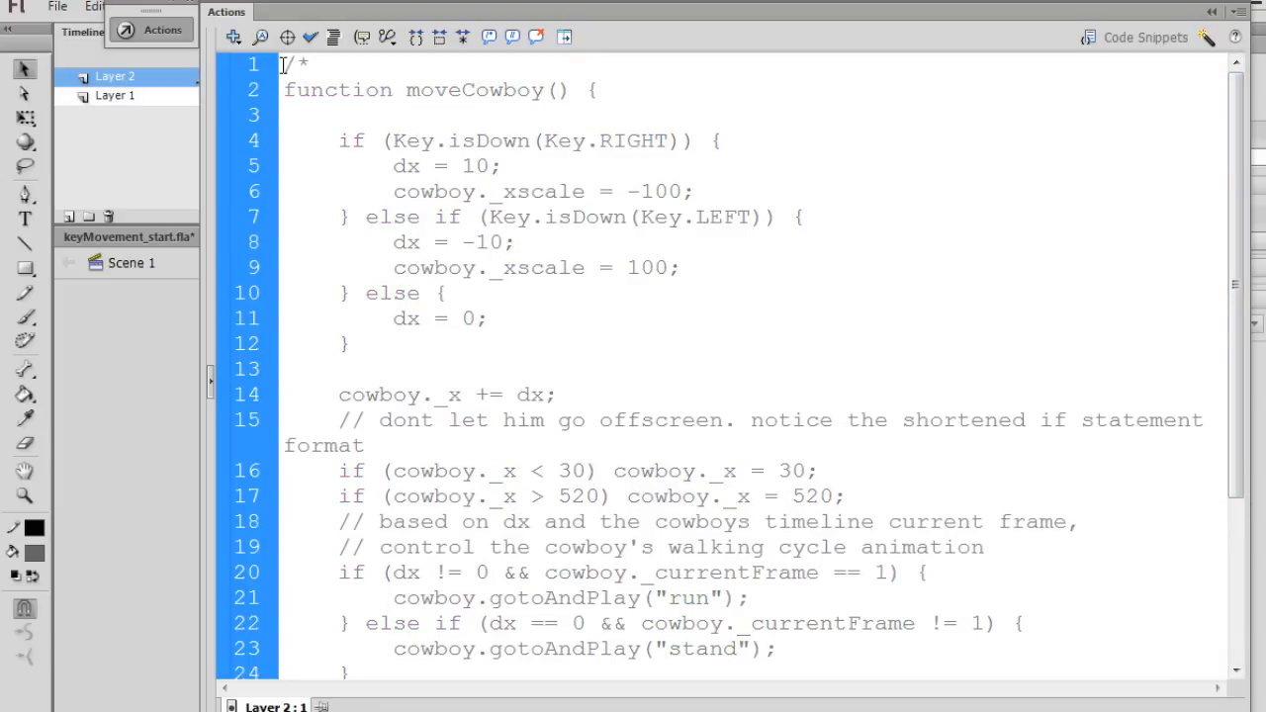
key("Down")
key("Down")
key("Down")
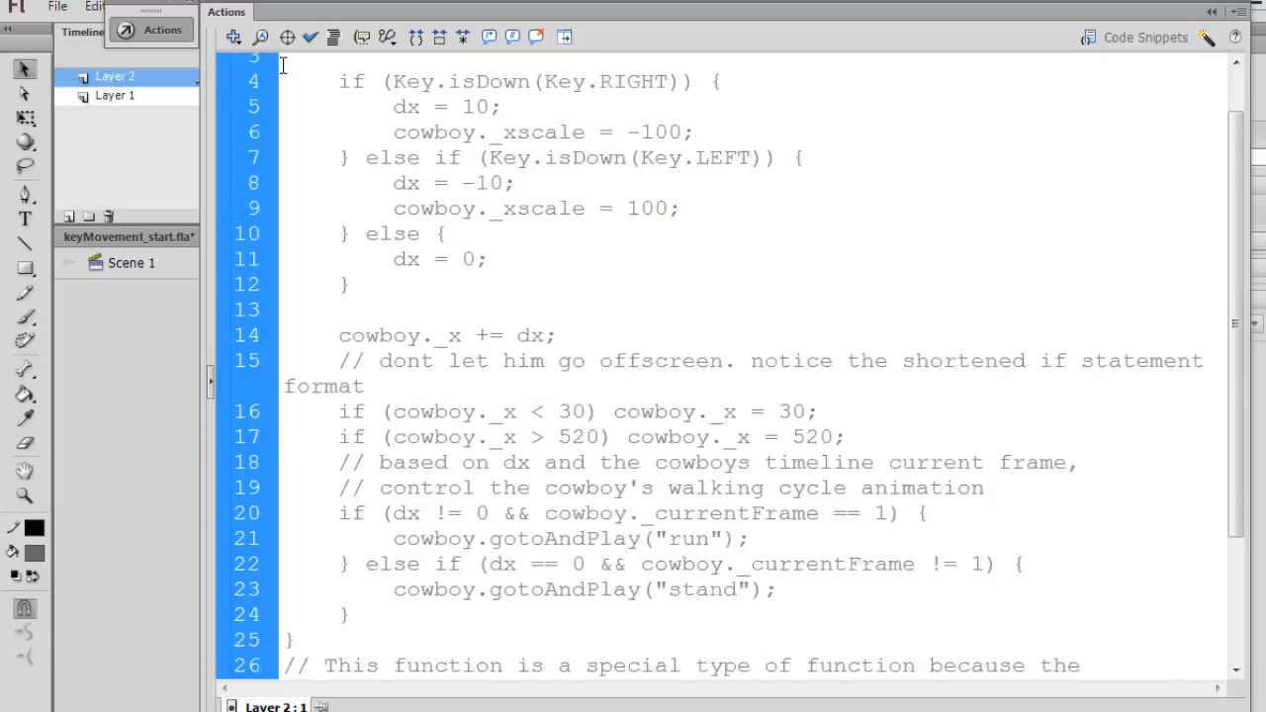
key("Return")
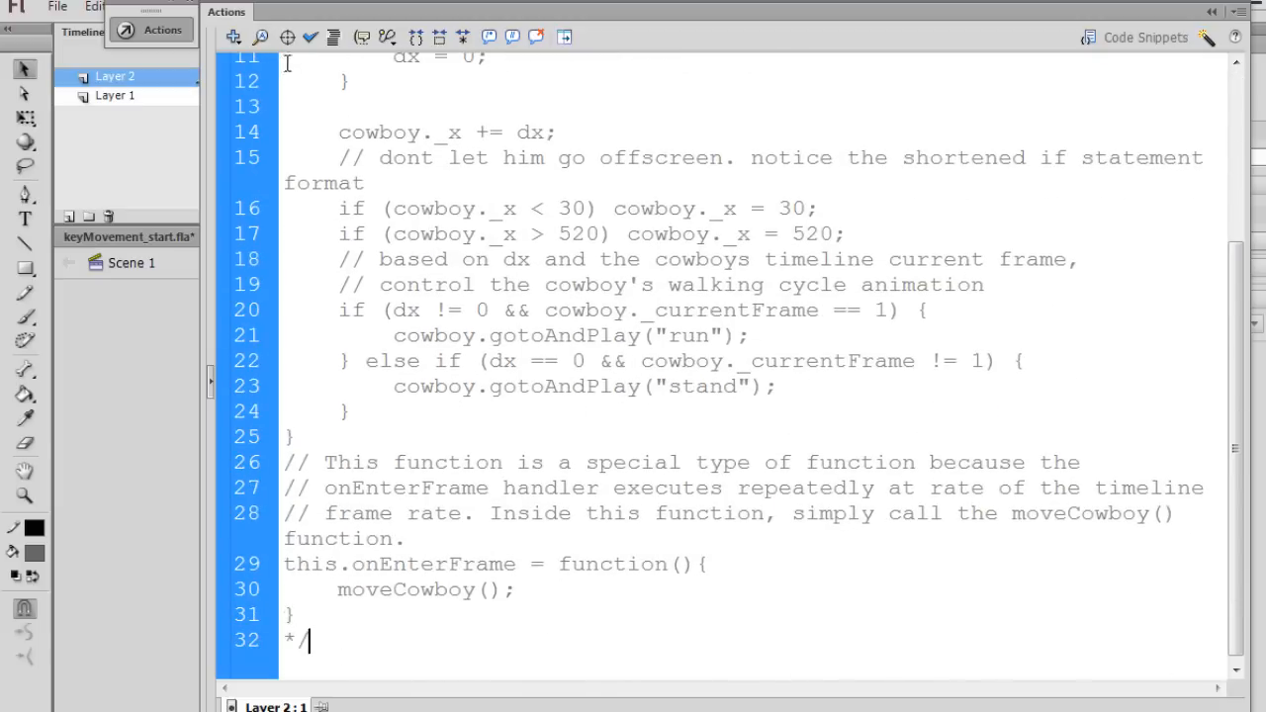
left_click_drag(1236, 445, 1219, 221)
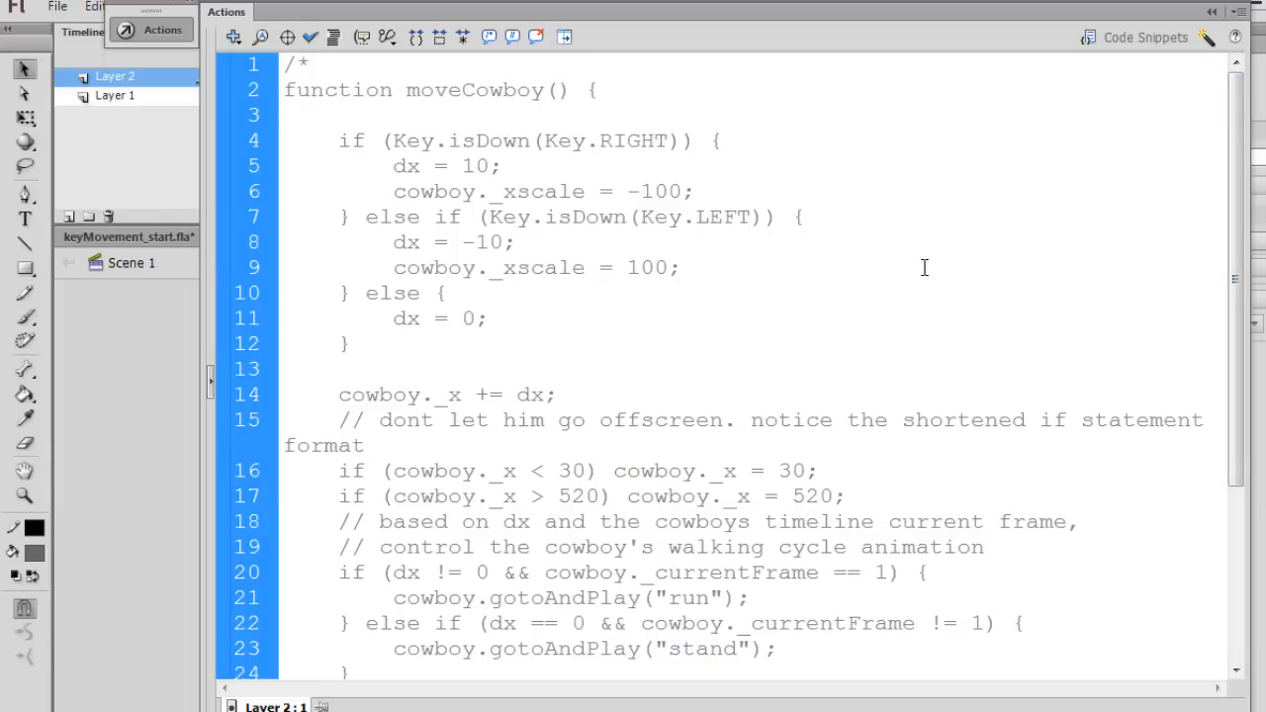
Step: Add blank lines above the commented-out code and move the cursor into that space
key("Return")
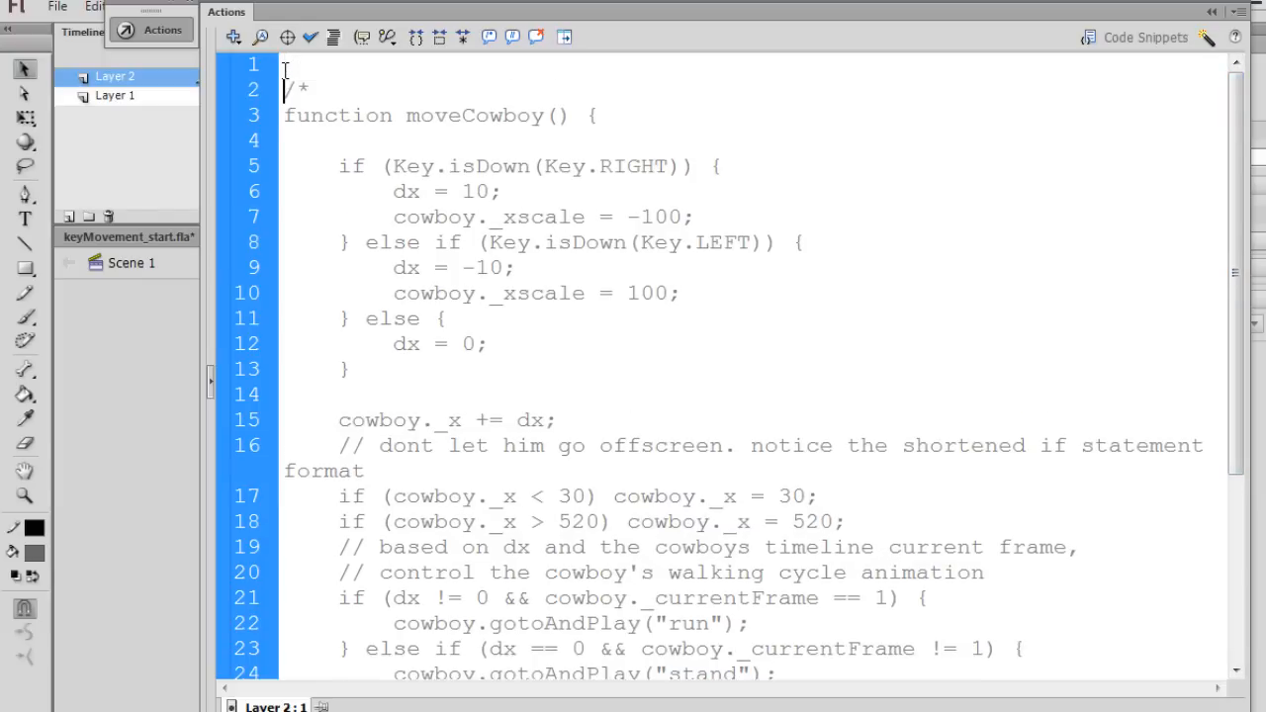
key("Return")
key("Return")
key("Up")
key("Up")
left_click(284, 69)
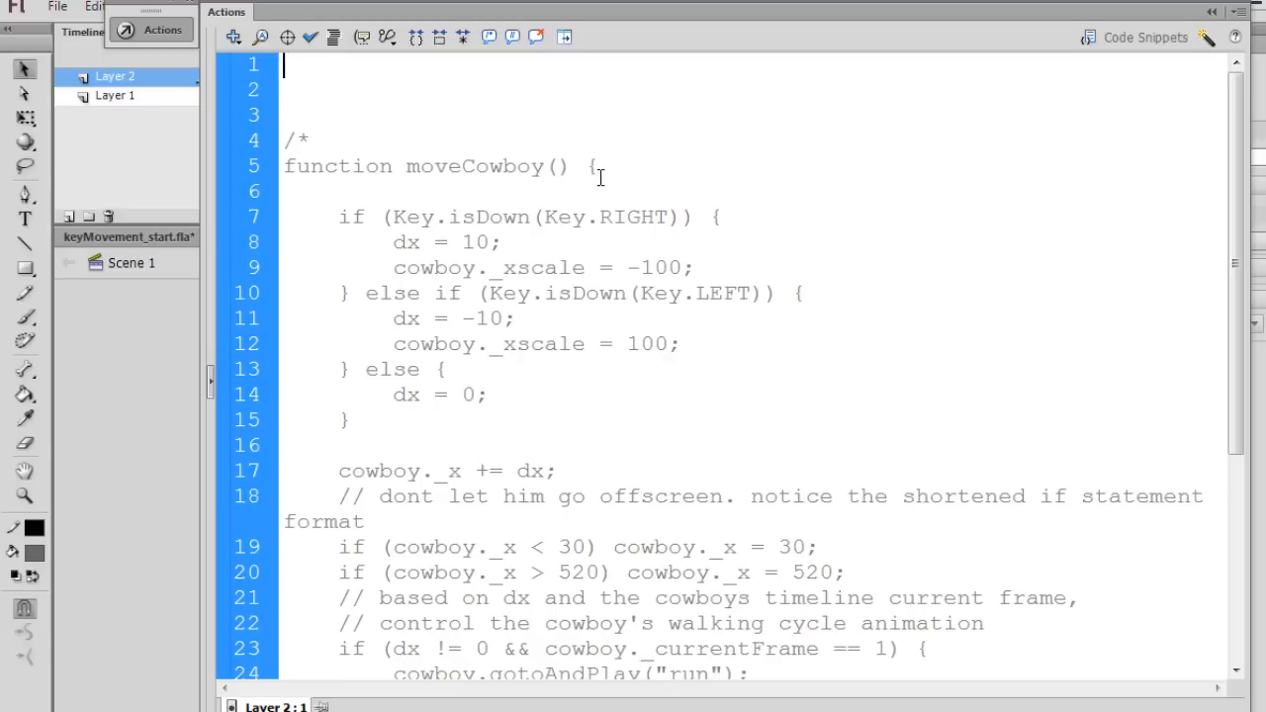
key("Return")
key("Return")
key("Return")
key("Return")
key("Return")
key("Return")
key("Up")
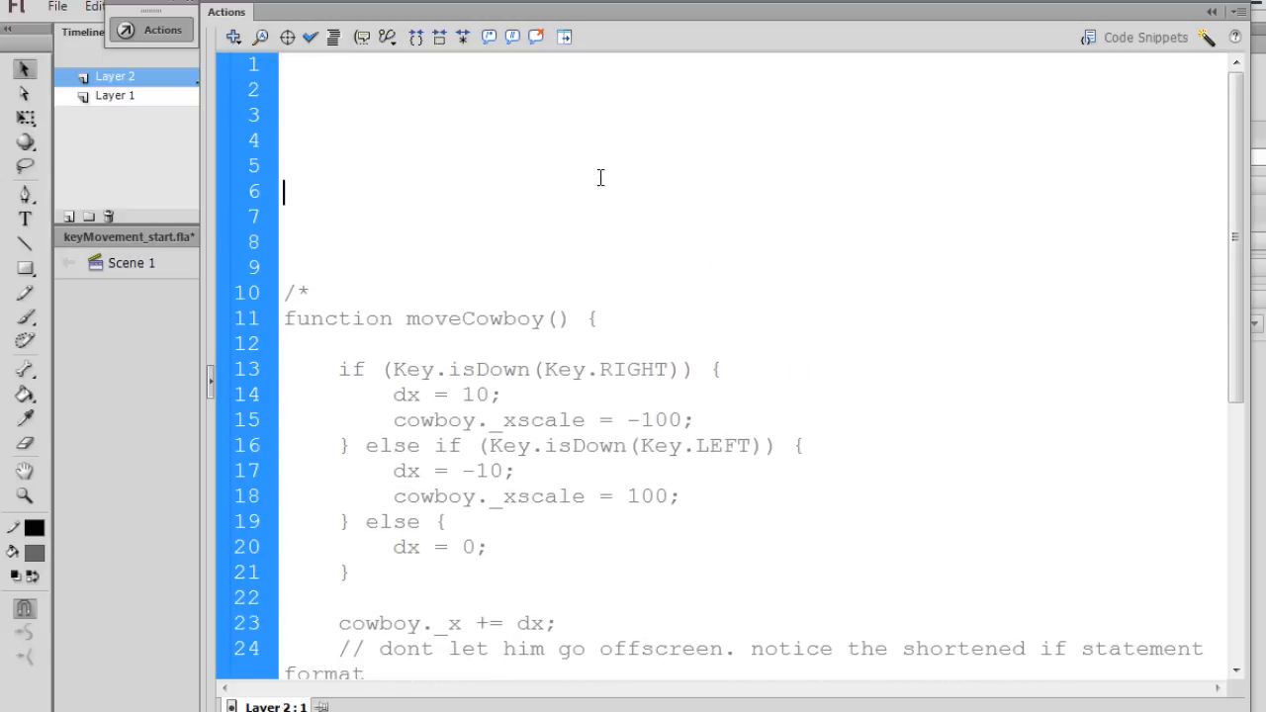
key("Up")
key("Up")
key("Up")
key("Up")
key("Up")
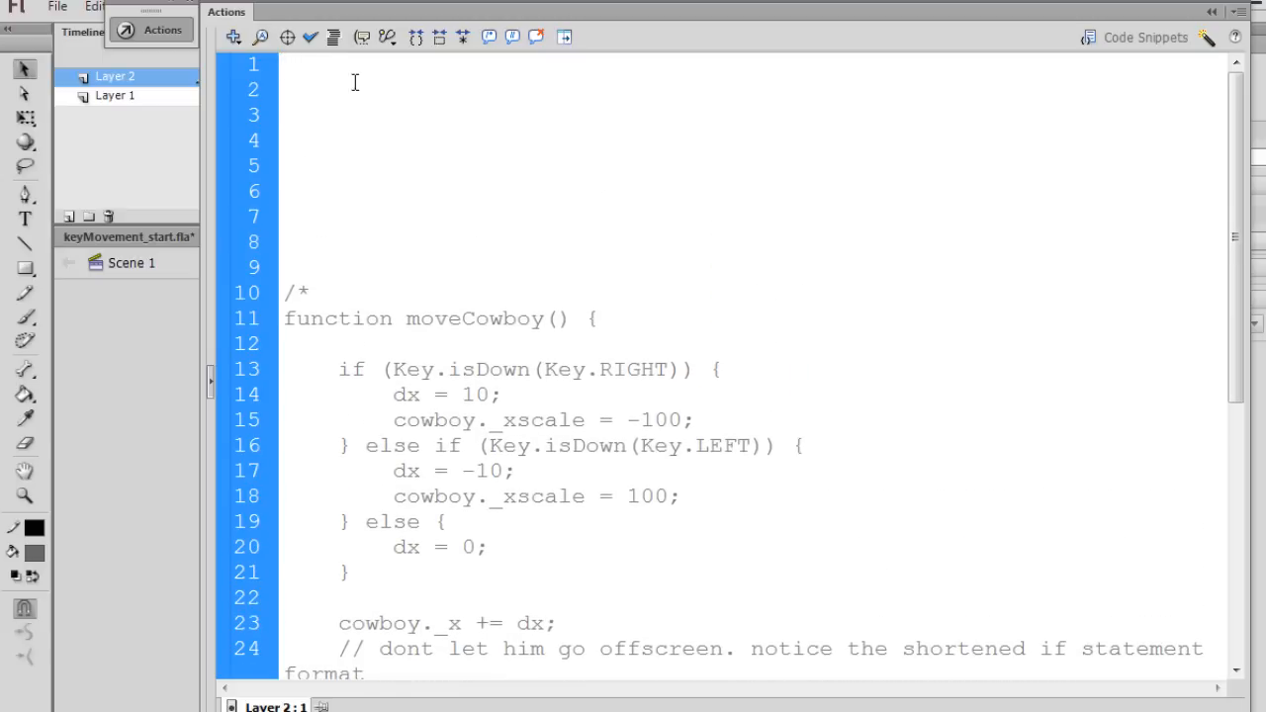